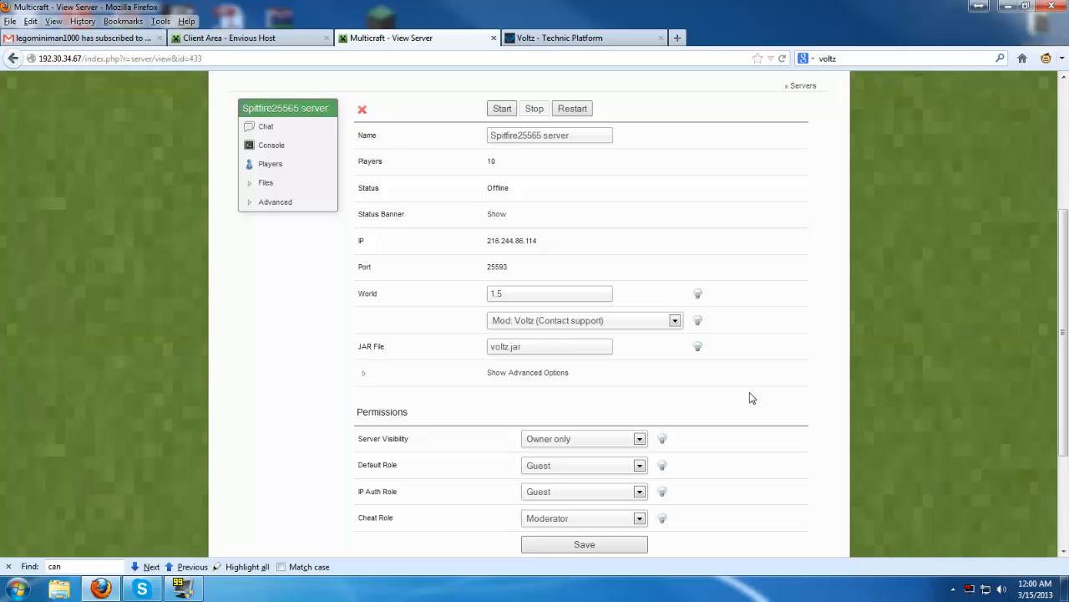
# - Save the Multicraft server settings with the Voltz mod and voltz.jar as the JAR file
pyautogui.click(597, 552)
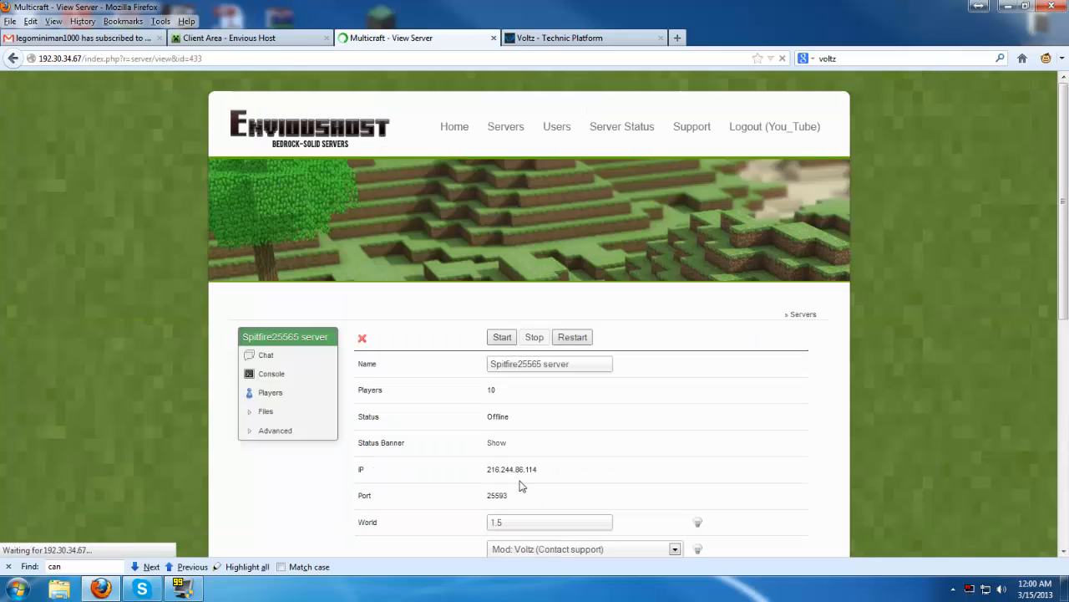
# - Open FileZilla and connect to the recently used FTP server at 216.244.86.114
pyautogui.click(16, 589)
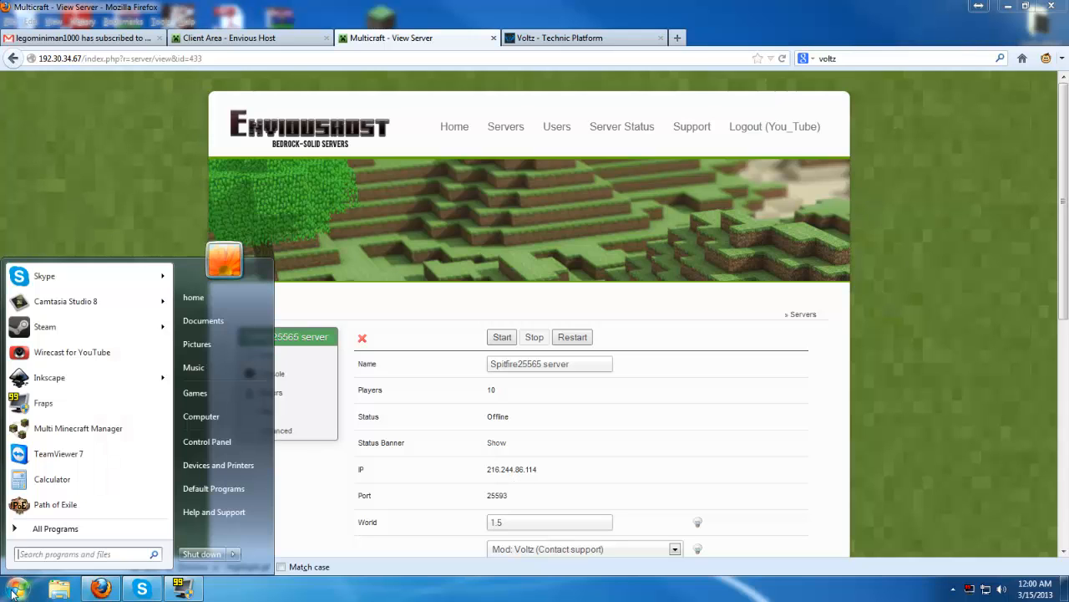
pyautogui.write('file')
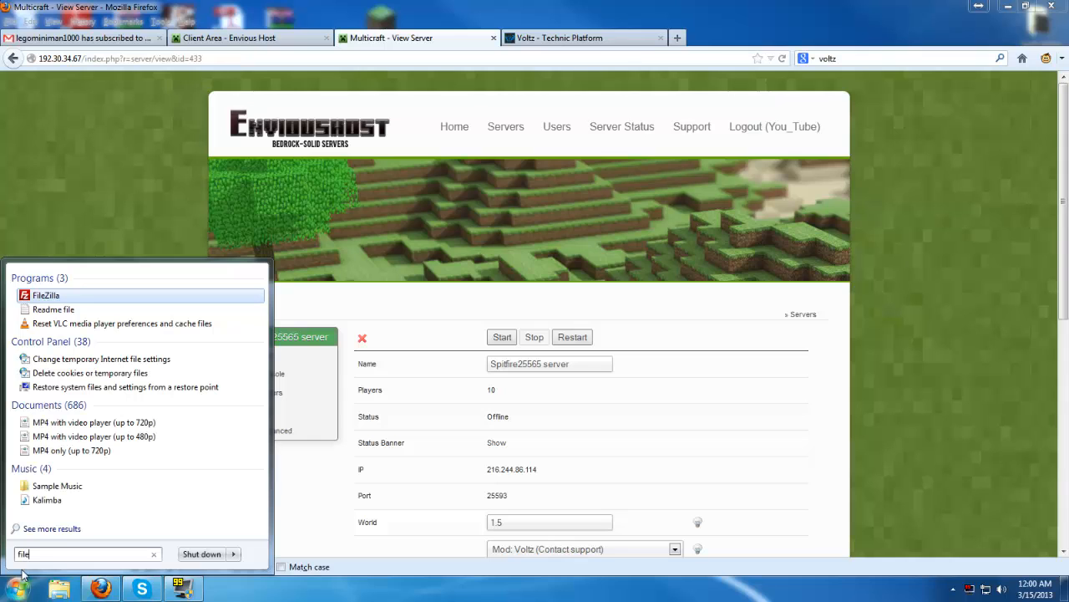
pyautogui.click(50, 295)
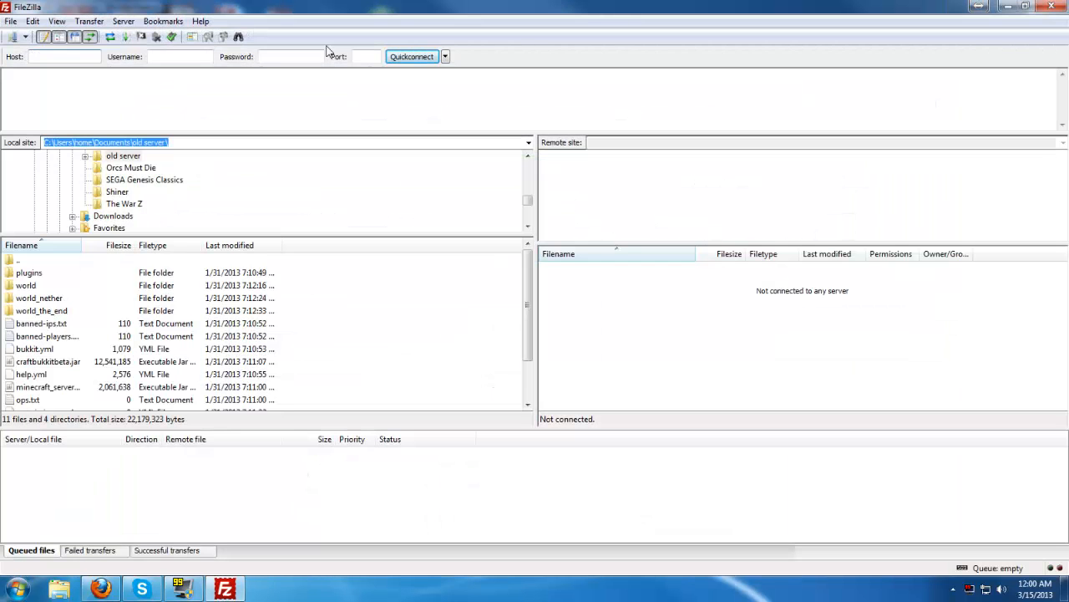
pyautogui.click(447, 56)
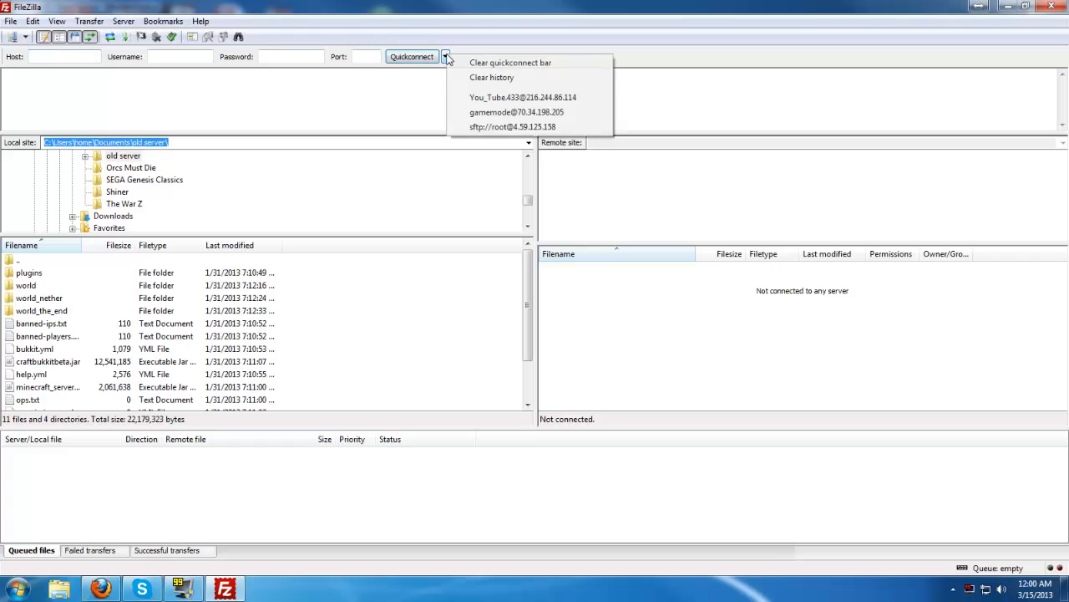
pyautogui.click(520, 98)
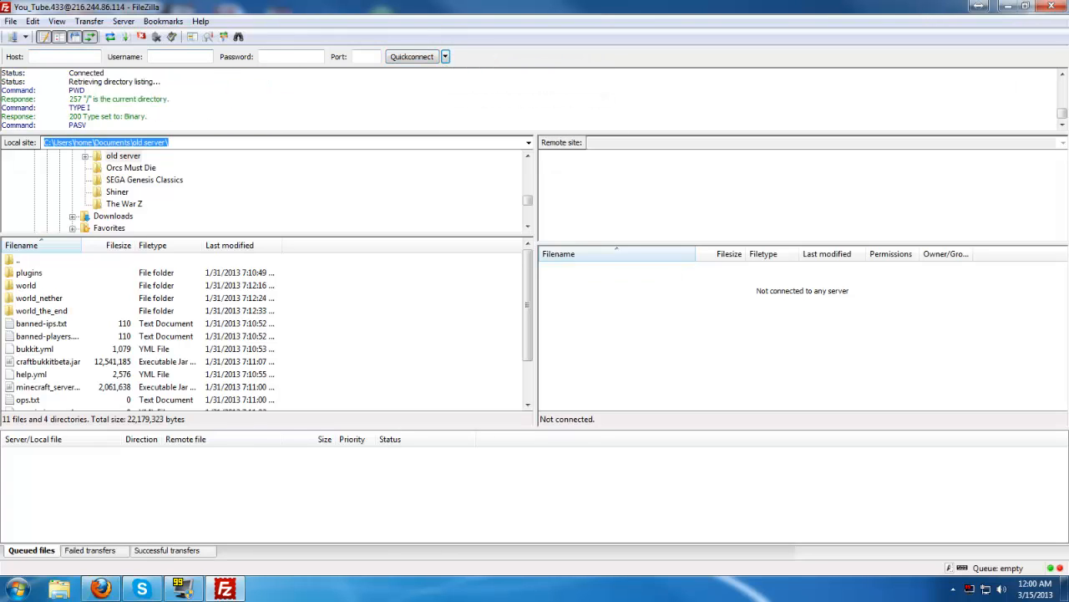
# - Look up the server's FTP login details in Multicraft in Firefox, and return to FileZilla
pyautogui.click(1008, 7)
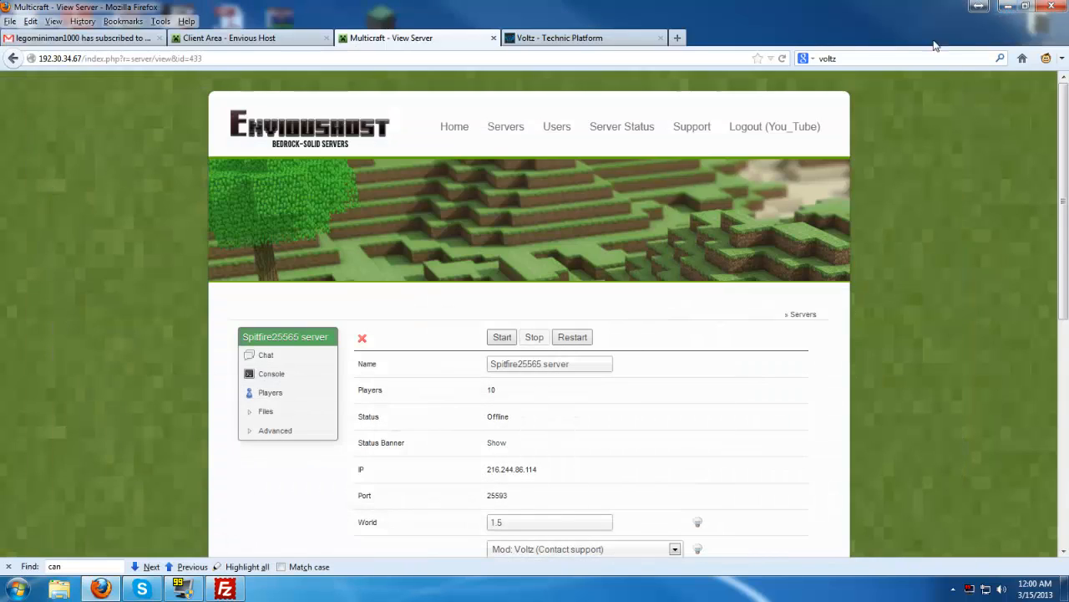
pyautogui.click(262, 417)
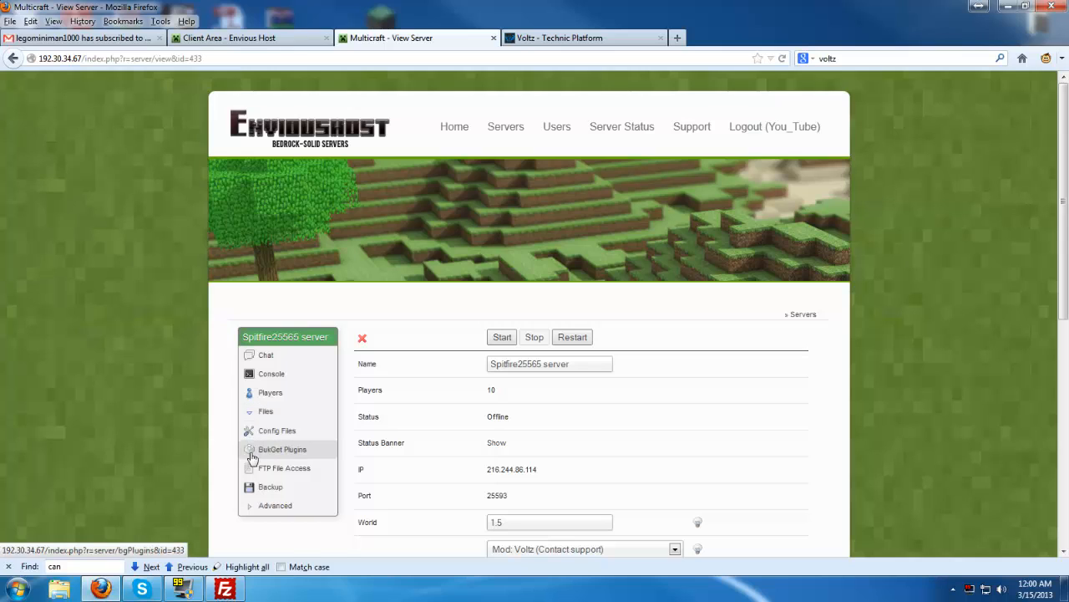
pyautogui.click(269, 474)
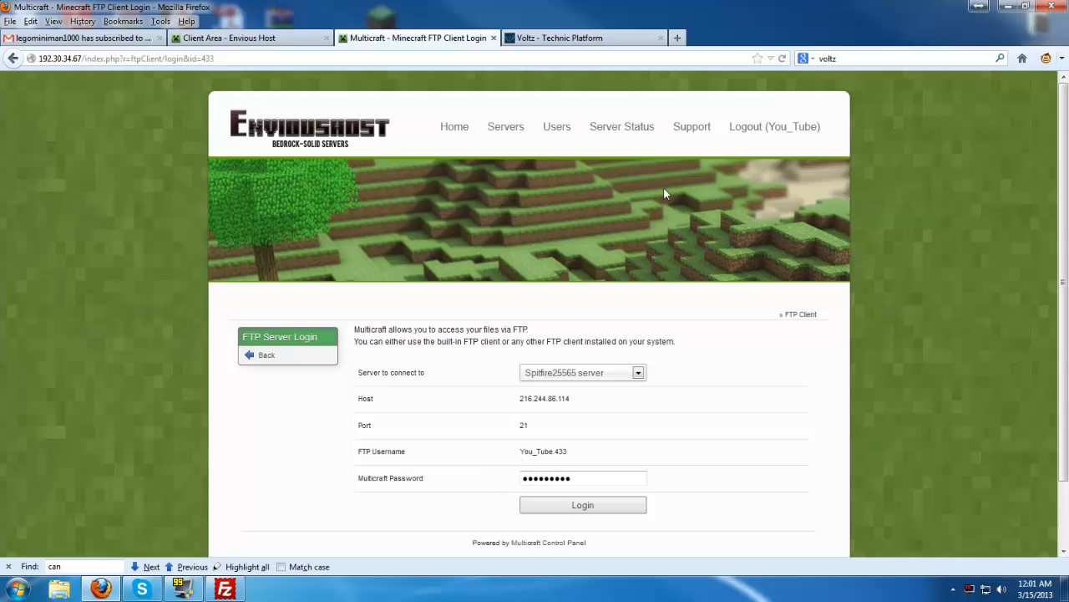
pyautogui.click(224, 589)
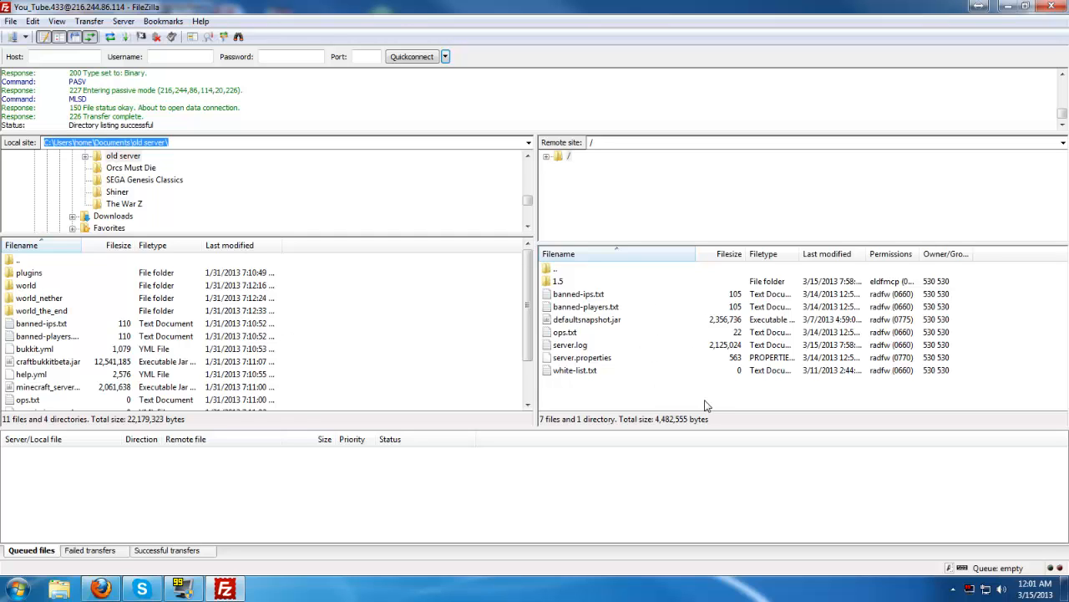
# - Select all files on the remote server and create a local directory named survival_aether in C:\Users\home
pyautogui.moveTo(709, 396); pyautogui.dragTo(560, 284)
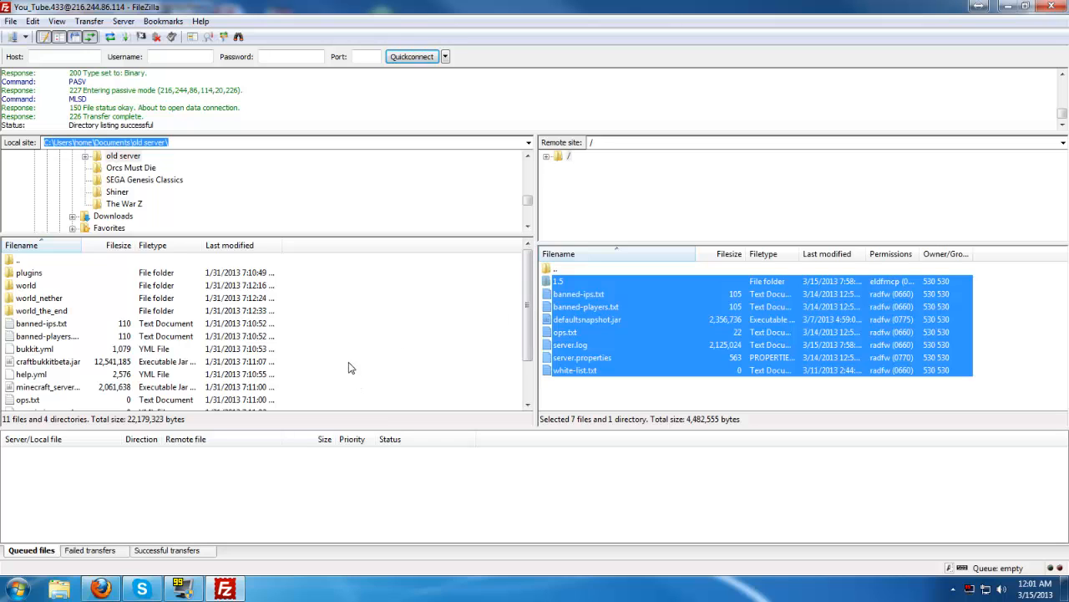
pyautogui.doubleClick(20, 262)
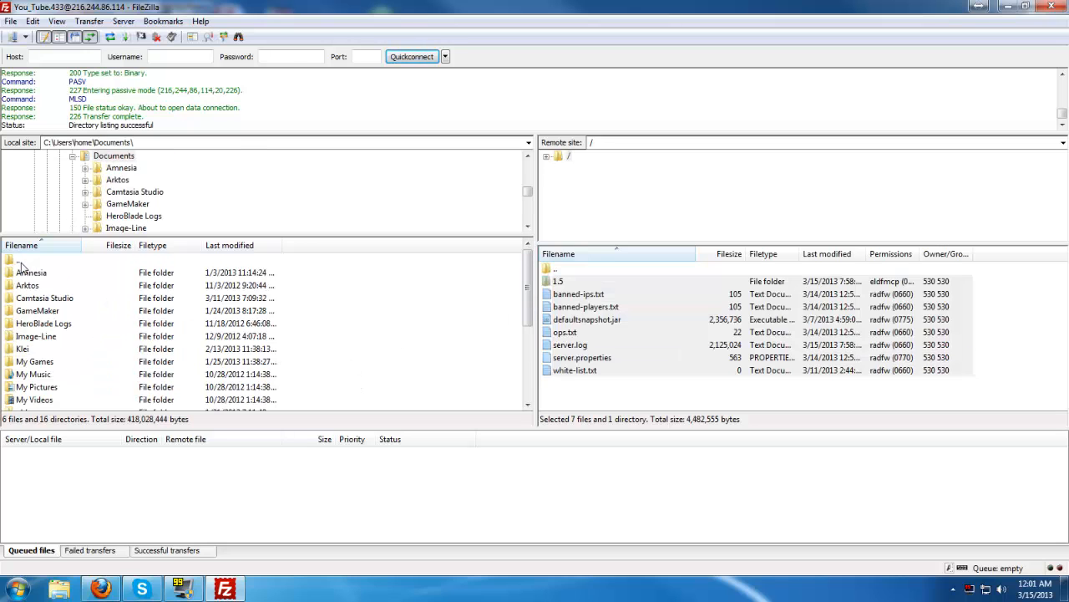
pyautogui.doubleClick(20, 260)
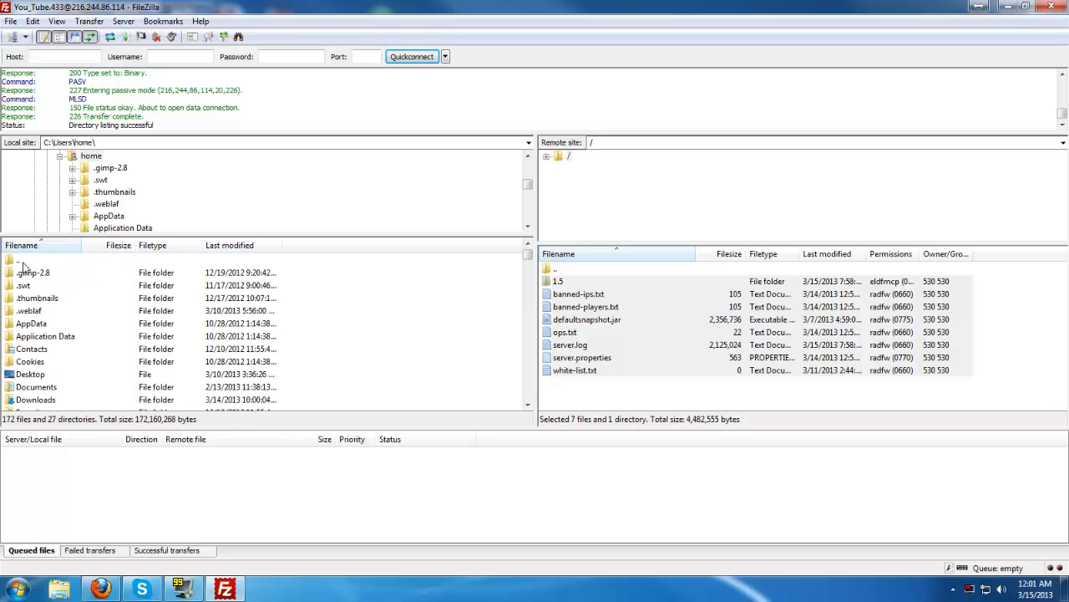
pyautogui.rightClick(347, 371)
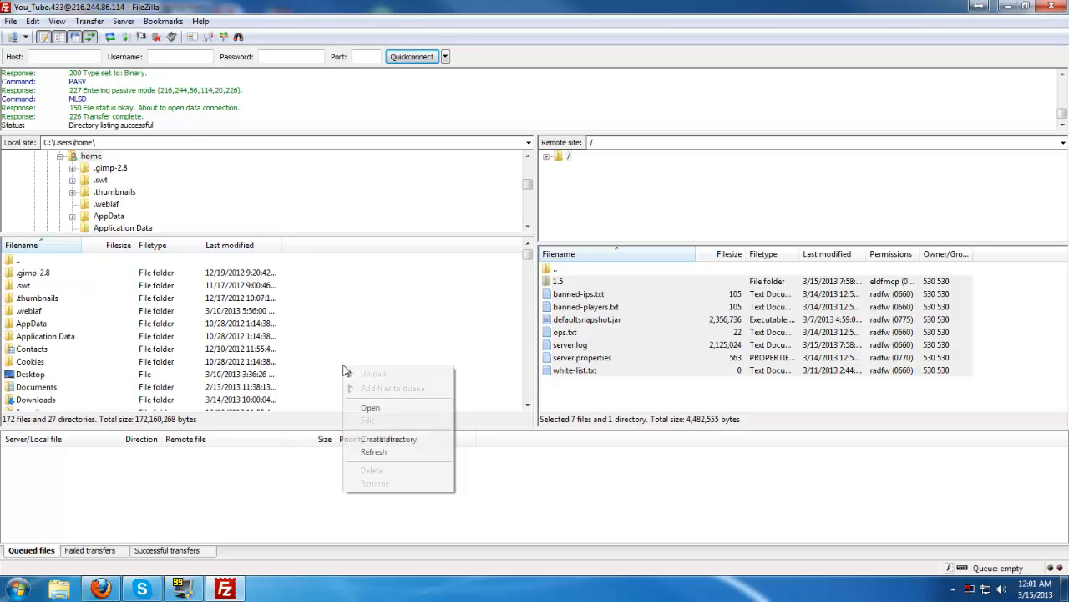
pyautogui.click(404, 441)
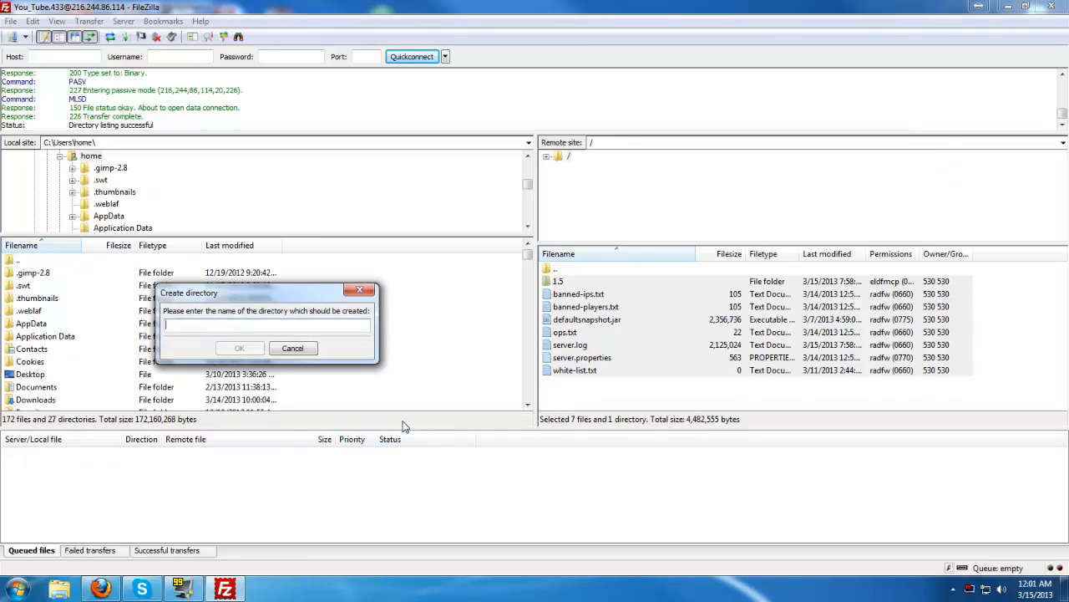
pyautogui.write('survival_aether')
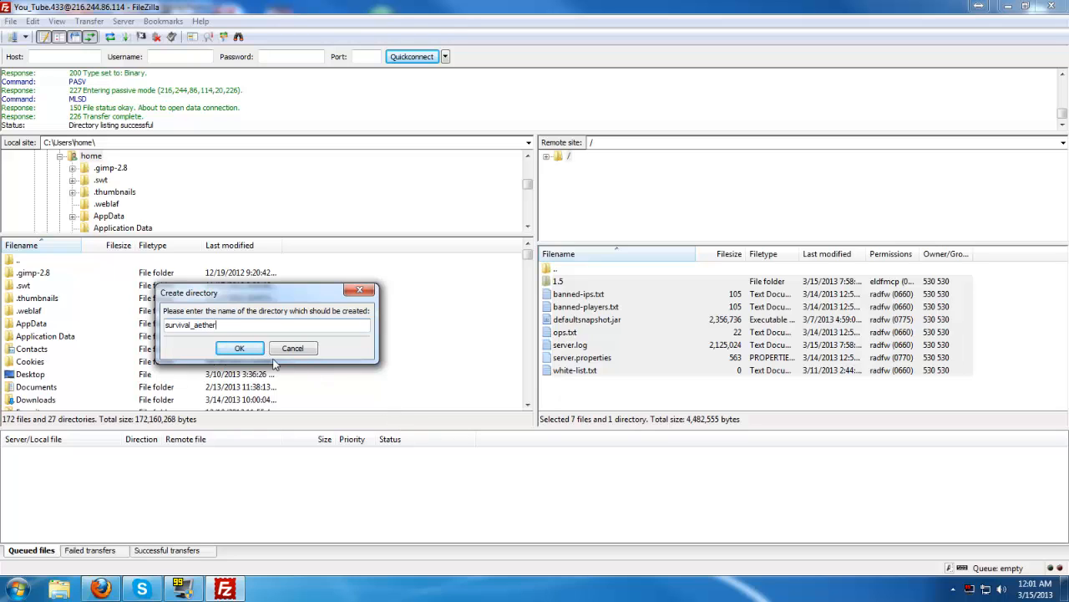
pyautogui.click(240, 349)
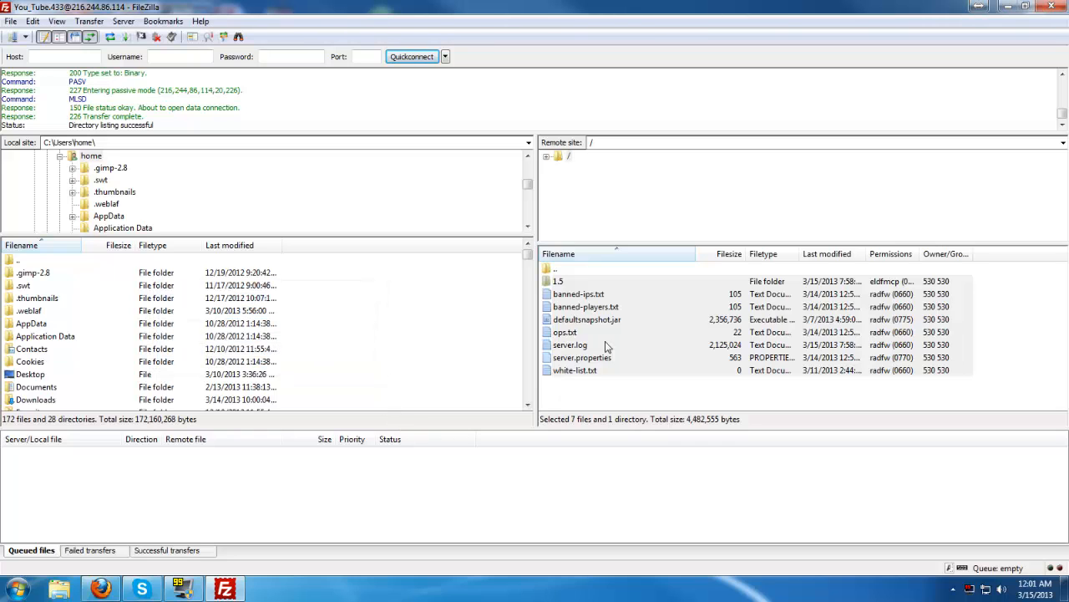
# - Download all the selected server files into the local survival_aether folder
pyautogui.click(92, 400)
pyautogui.scroll(-4, 92, 401)
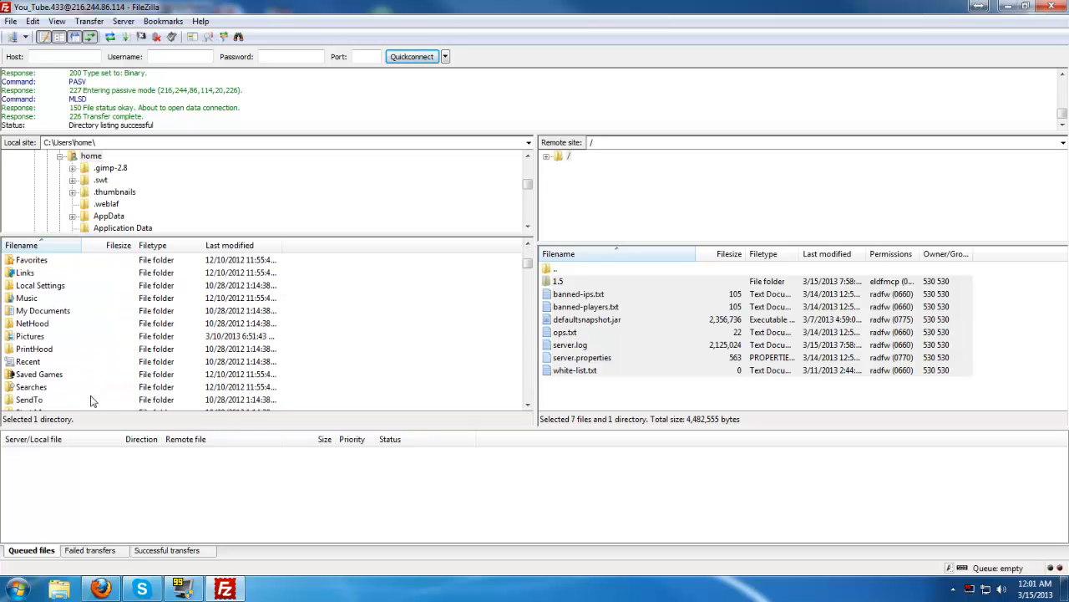
pyautogui.scroll(-1, 83, 400)
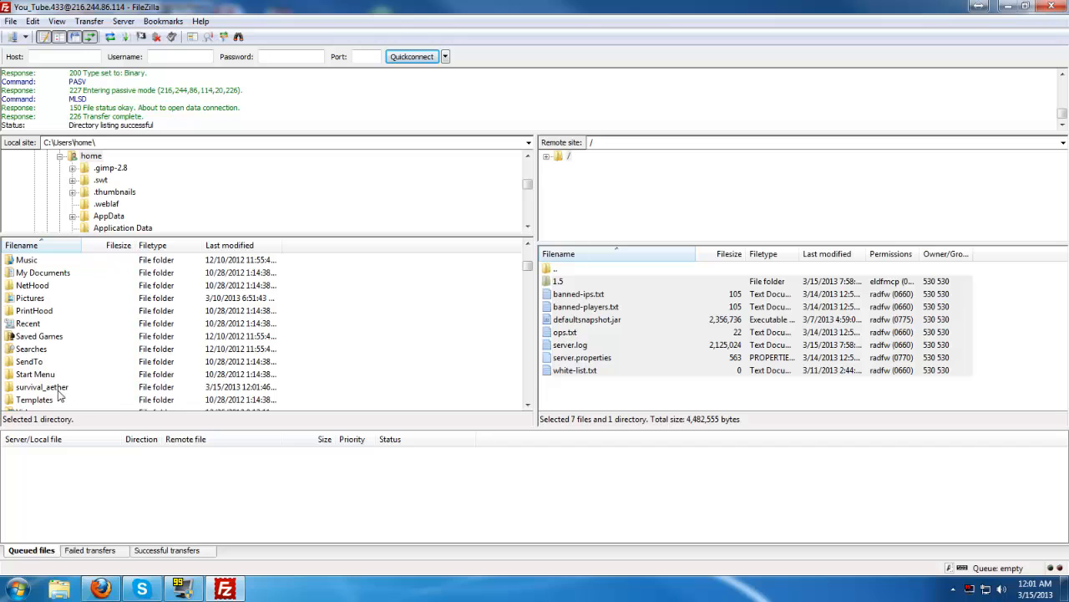
pyautogui.doubleClick(41, 387)
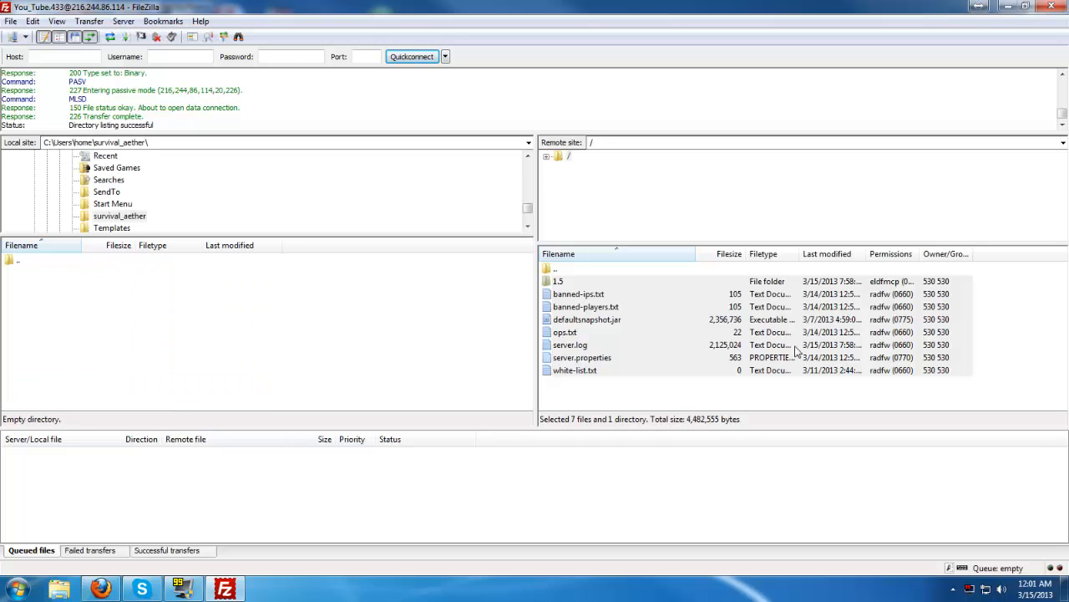
pyautogui.moveTo(332, 320); pyautogui.dragTo(314, 326)
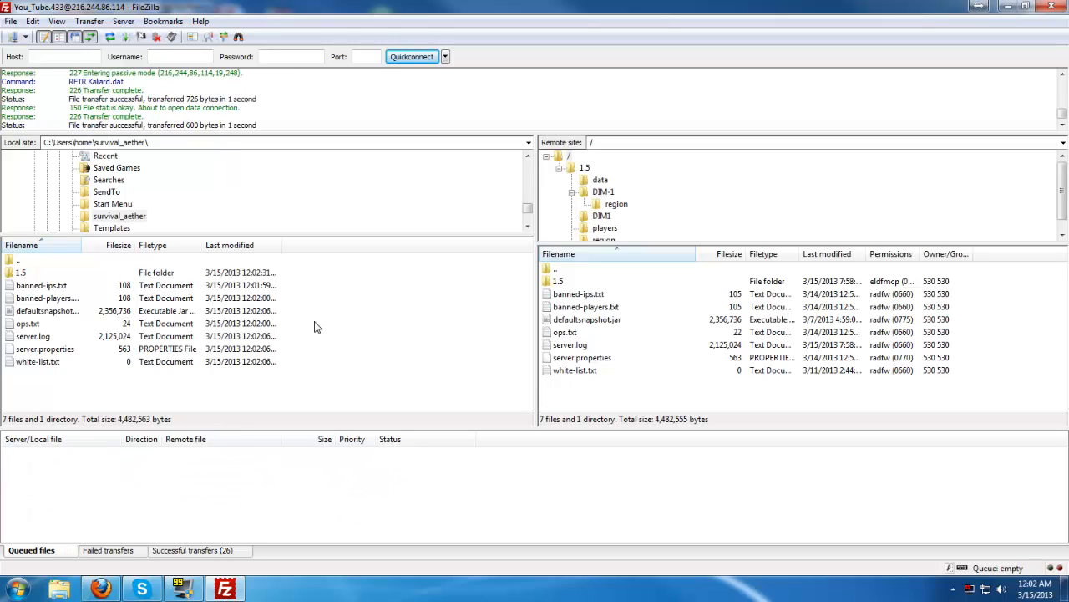
# - Delete all files and the 1.5 folder from the remote server's root directory
pyautogui.moveTo(623, 406); pyautogui.dragTo(571, 282)
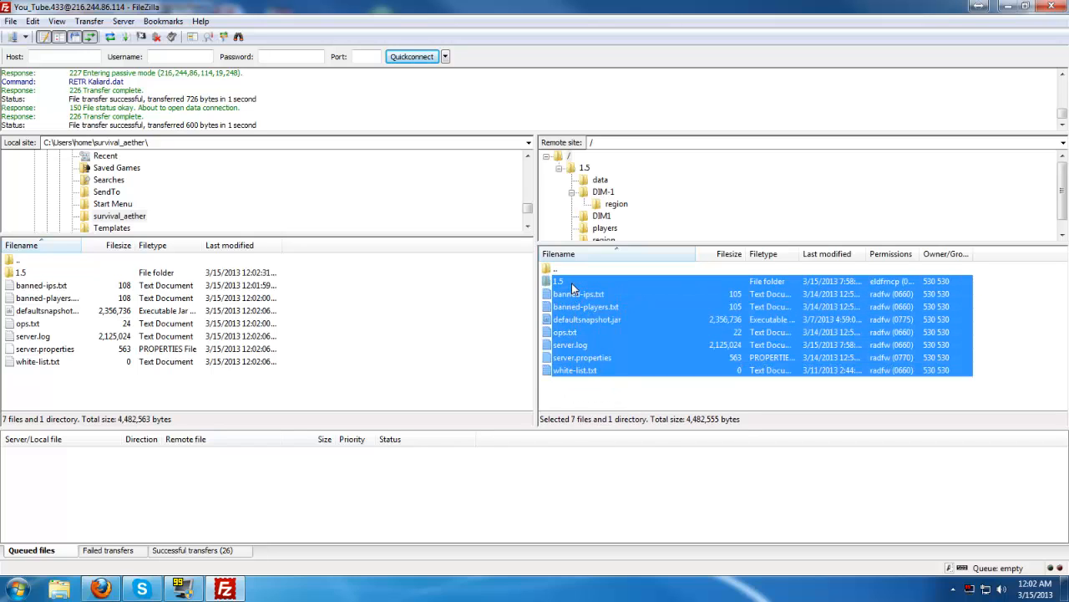
pyautogui.rightClick(572, 283)
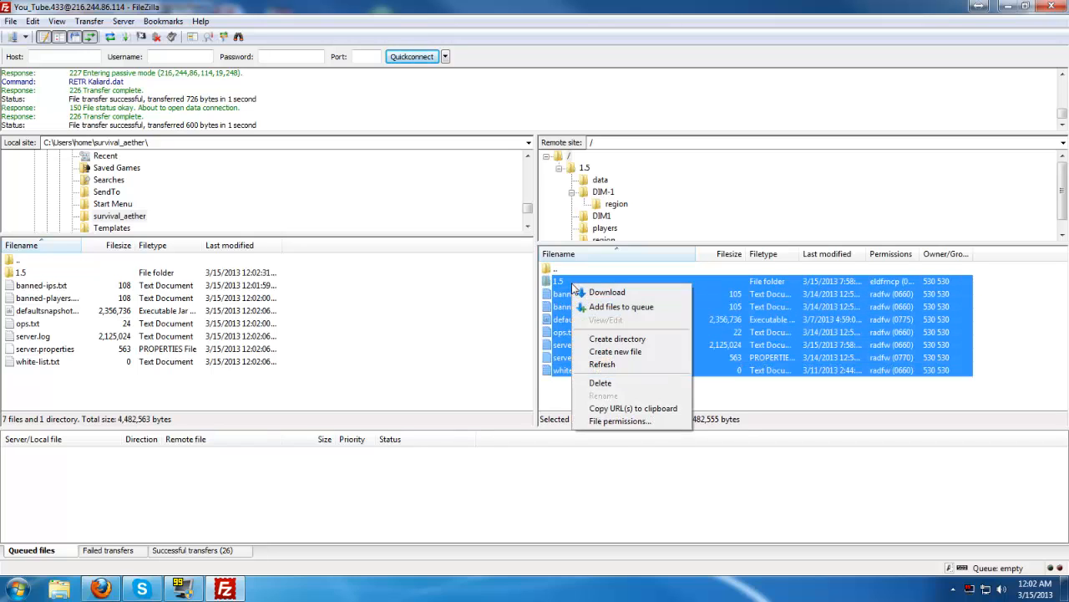
pyautogui.click(611, 381)
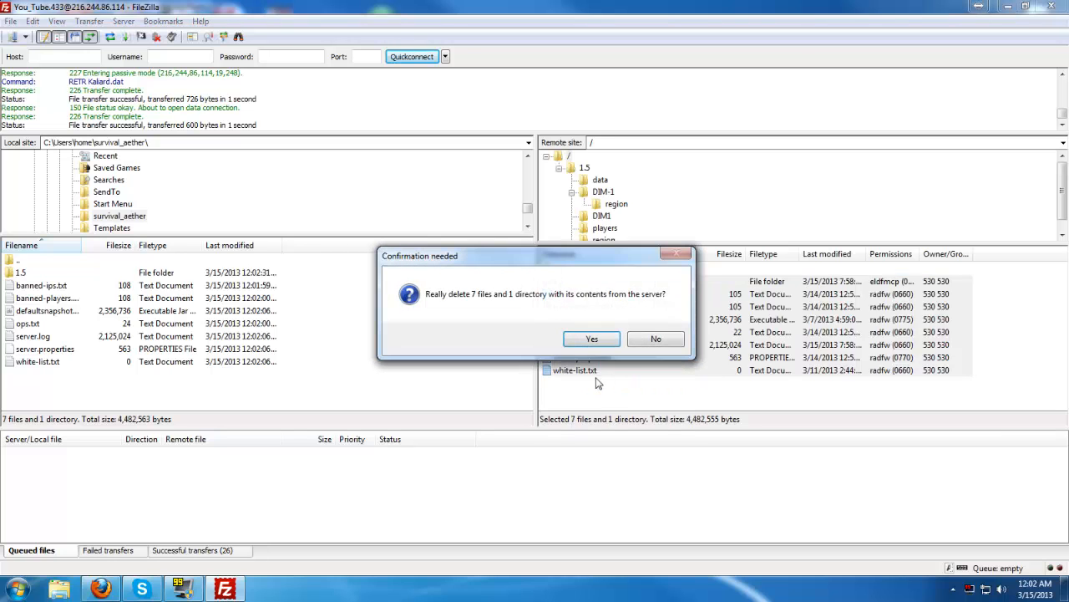
pyautogui.click(599, 338)
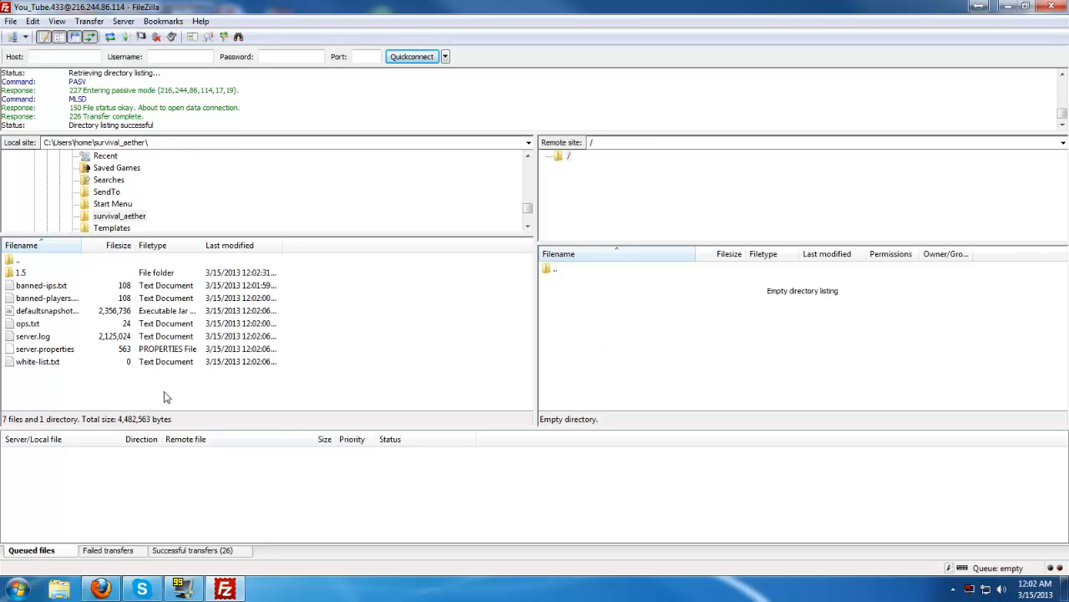
# - Download the Voltz Server 1.0.11 zip from the Technic Platform page in Firefox and open the archive in WinRAR
pyautogui.click(102, 587)
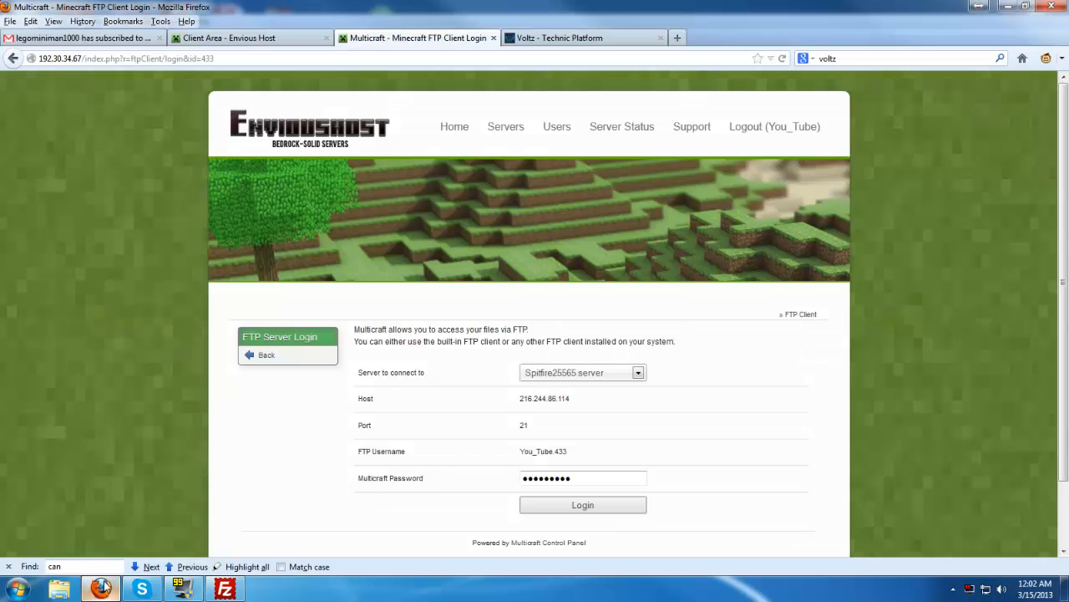
pyautogui.click(583, 38)
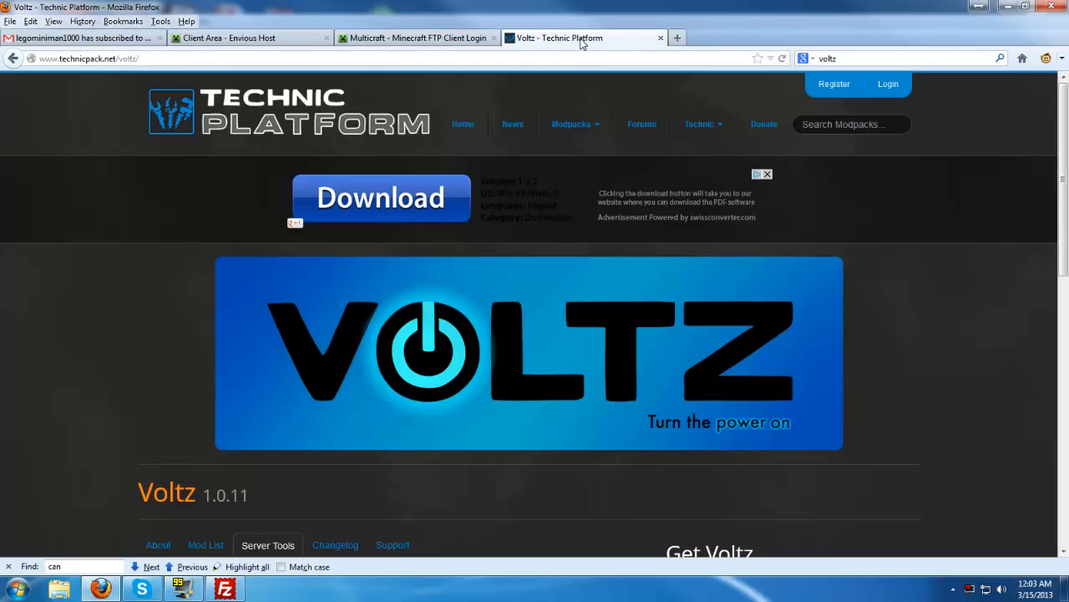
pyautogui.scroll(-3, 99, 313)
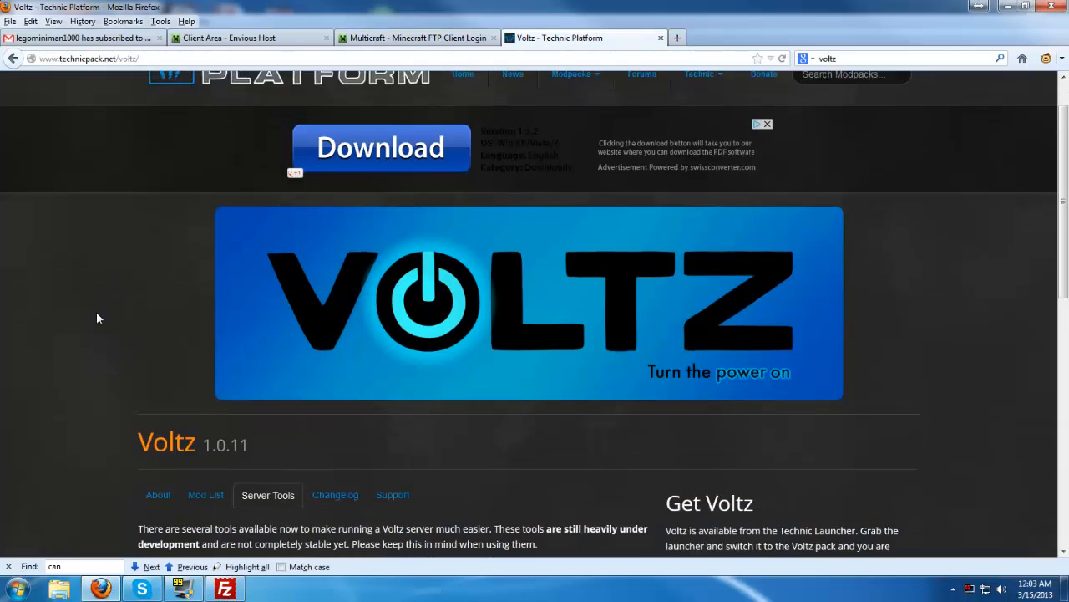
pyautogui.scroll(-2, 97, 313)
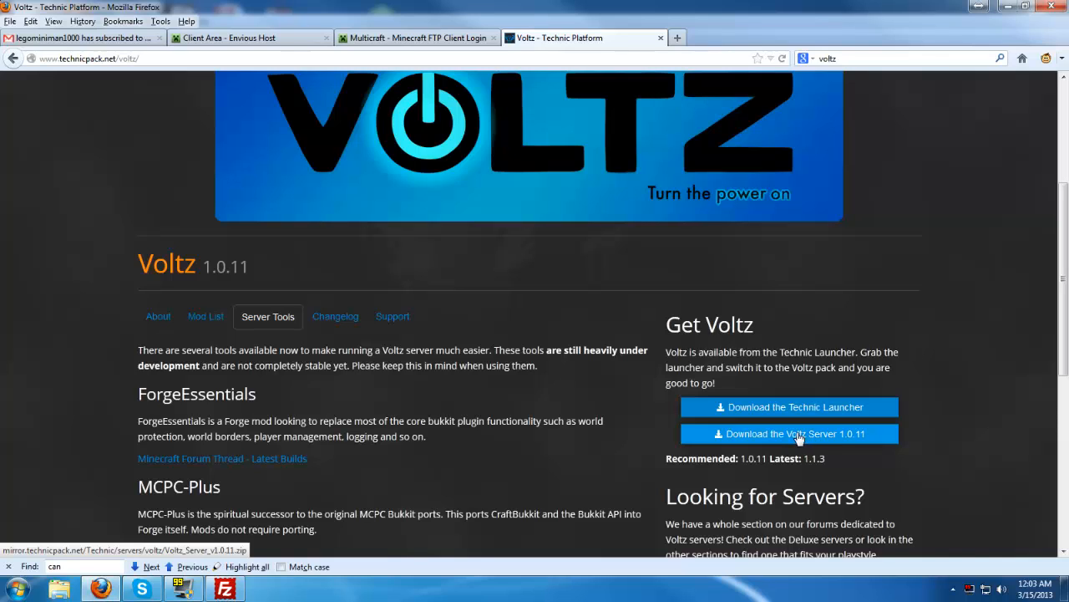
pyautogui.click(799, 435)
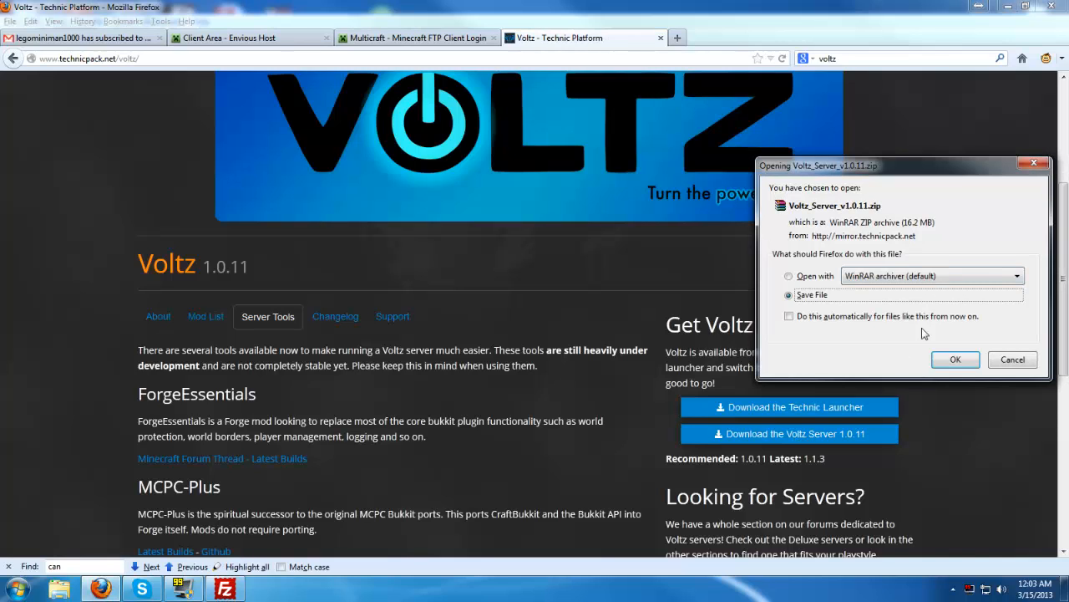
pyautogui.click(955, 359)
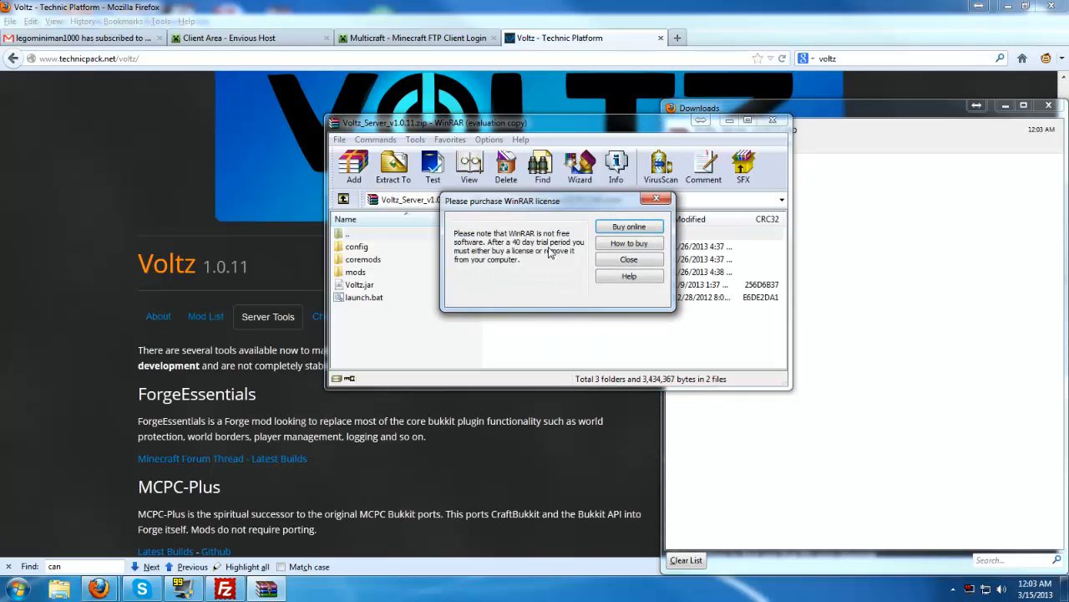
pyautogui.click(656, 198)
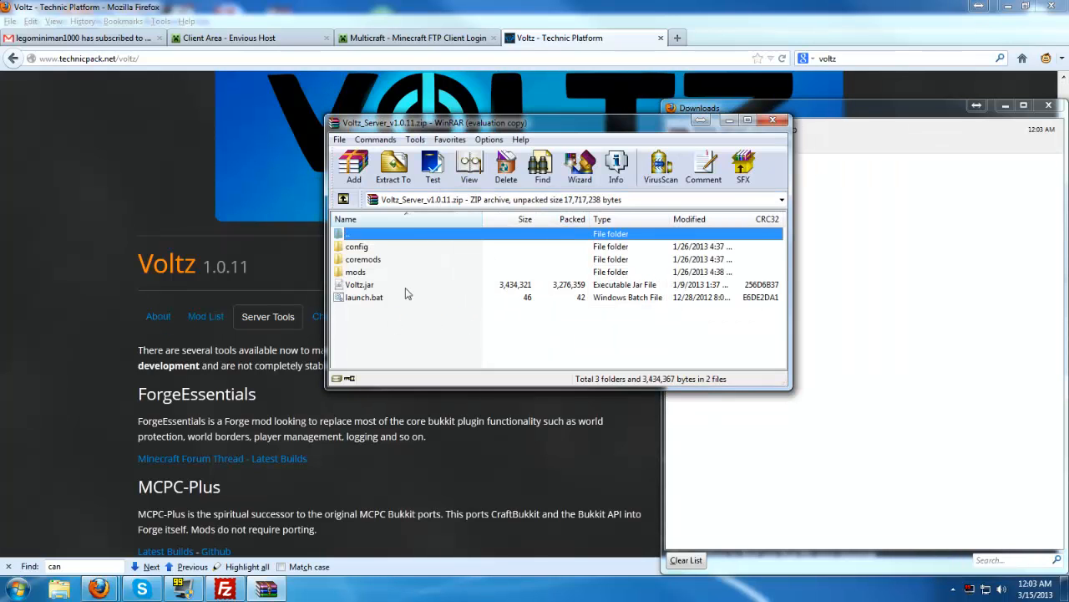
# - Upload the config, coremods and mods folders and Voltz.jar from the WinRAR archive to the remote root directory in FileZilla, and close the archive
pyautogui.moveTo(404, 286)
pyautogui.mouseDown()
pyautogui.moveTo(351, 252)
pyautogui.moveTo(394, 284)
pyautogui.mouseUp()
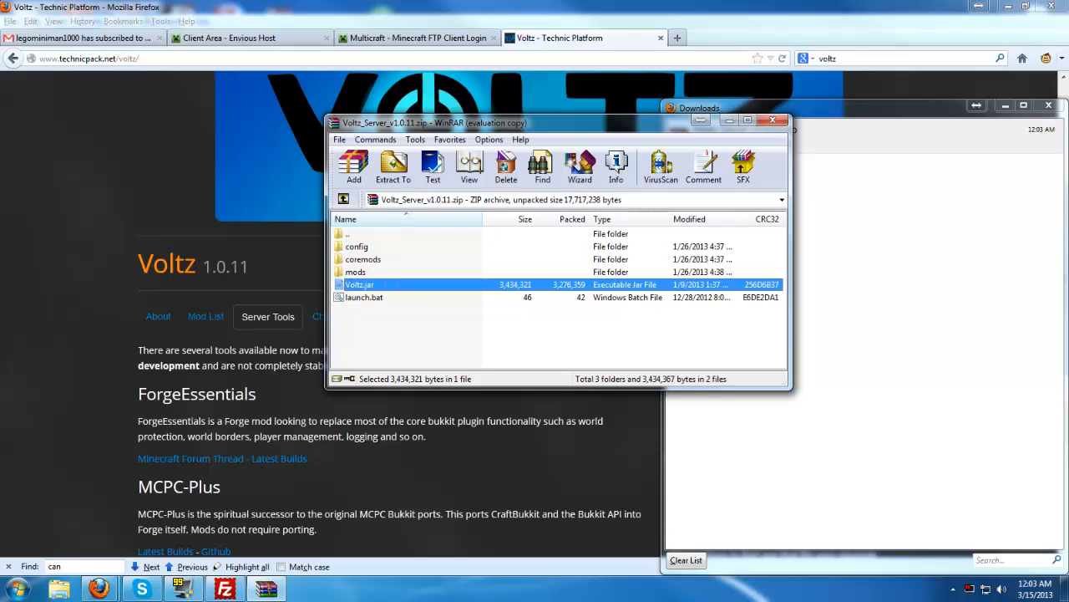
pyautogui.click(231, 589)
pyautogui.click(266, 589)
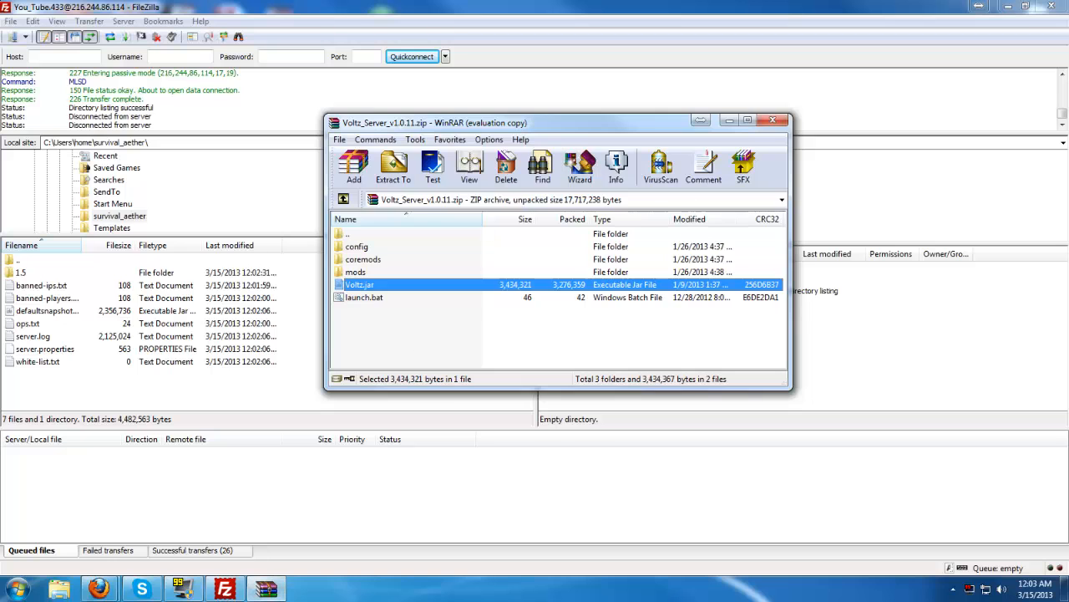
pyautogui.moveTo(575, 124); pyautogui.dragTo(288, 116)
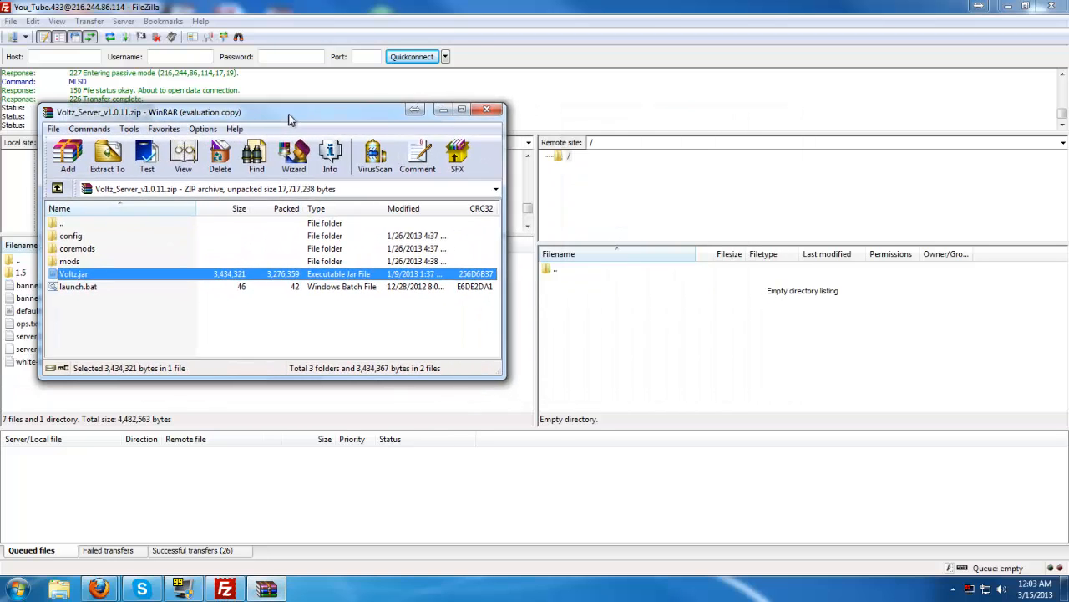
pyautogui.click(153, 238)
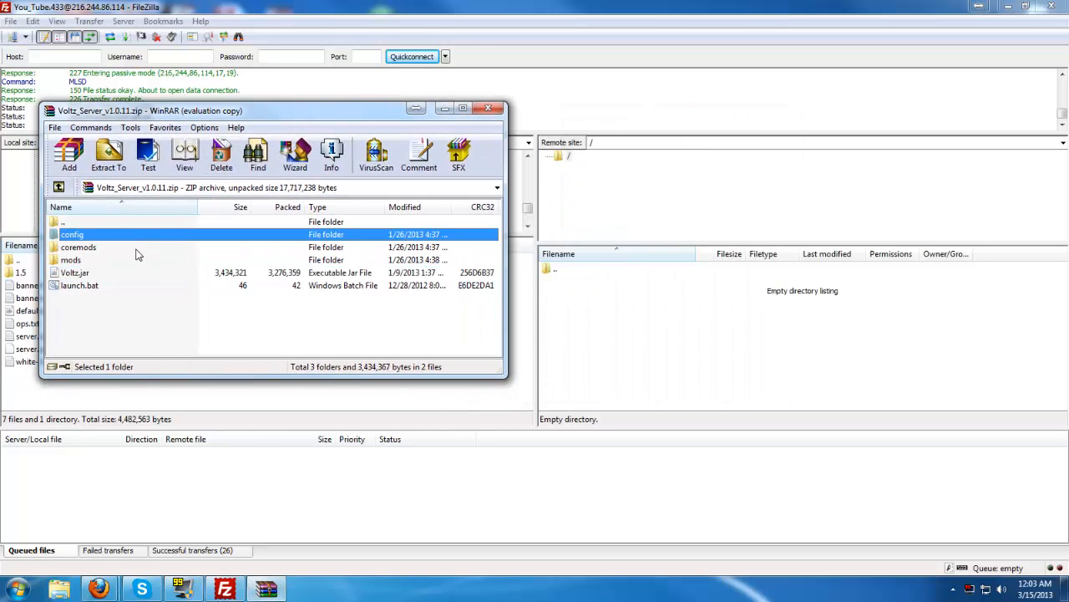
pyautogui.keyDown('ctrl'); pyautogui.click(135, 249); pyautogui.keyUp('ctrl')
pyautogui.keyDown('ctrl'); pyautogui.click(131, 260); pyautogui.keyUp('ctrl')
pyautogui.keyDown('ctrl'); pyautogui.click(131, 274); pyautogui.keyUp('ctrl')
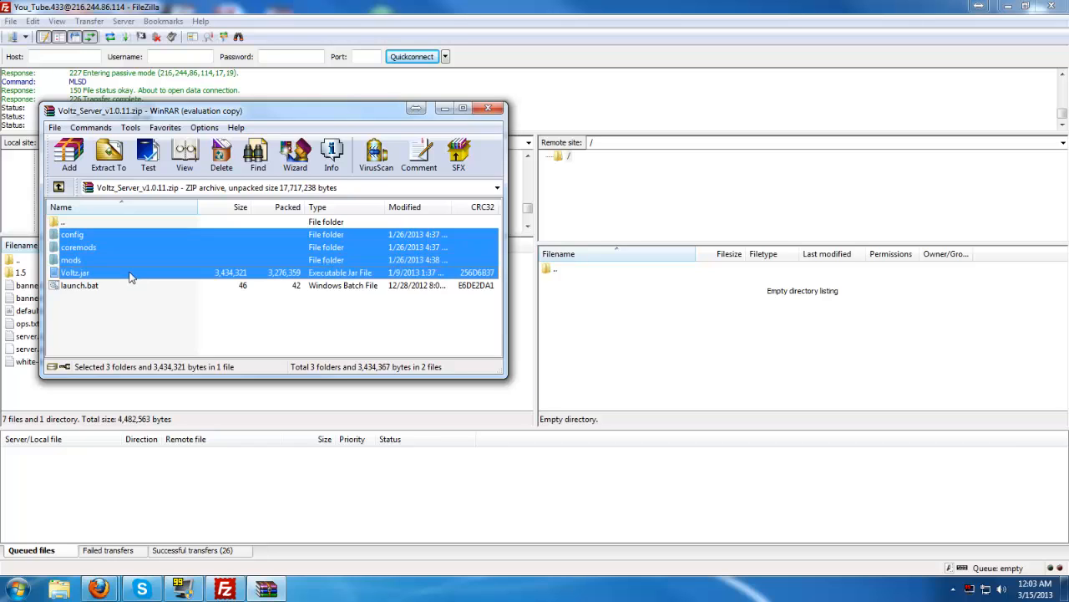
pyautogui.moveTo(146, 252); pyautogui.dragTo(714, 360)
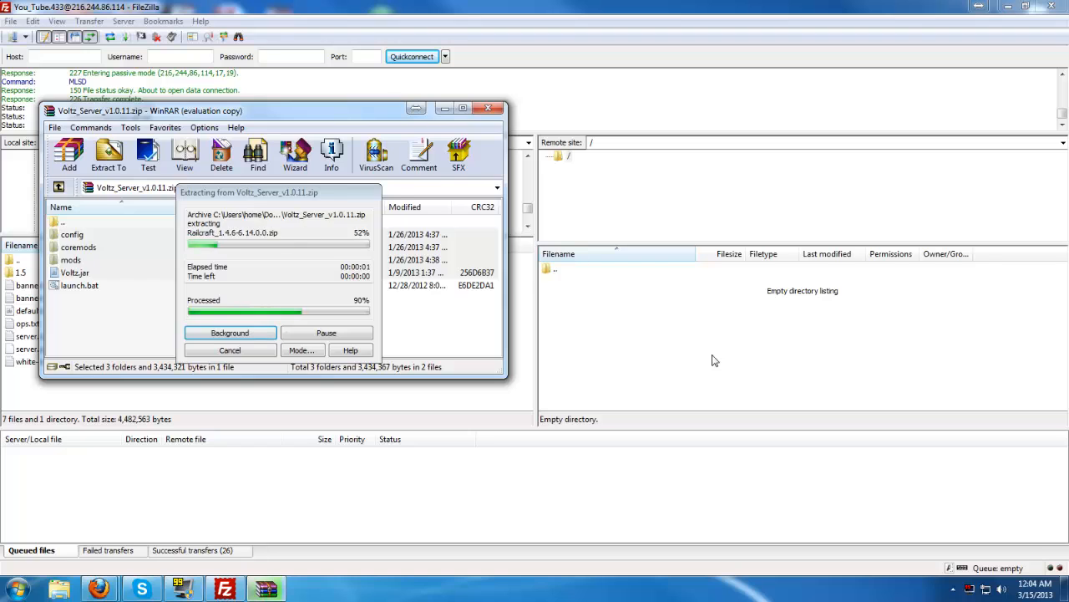
pyautogui.click(496, 111)
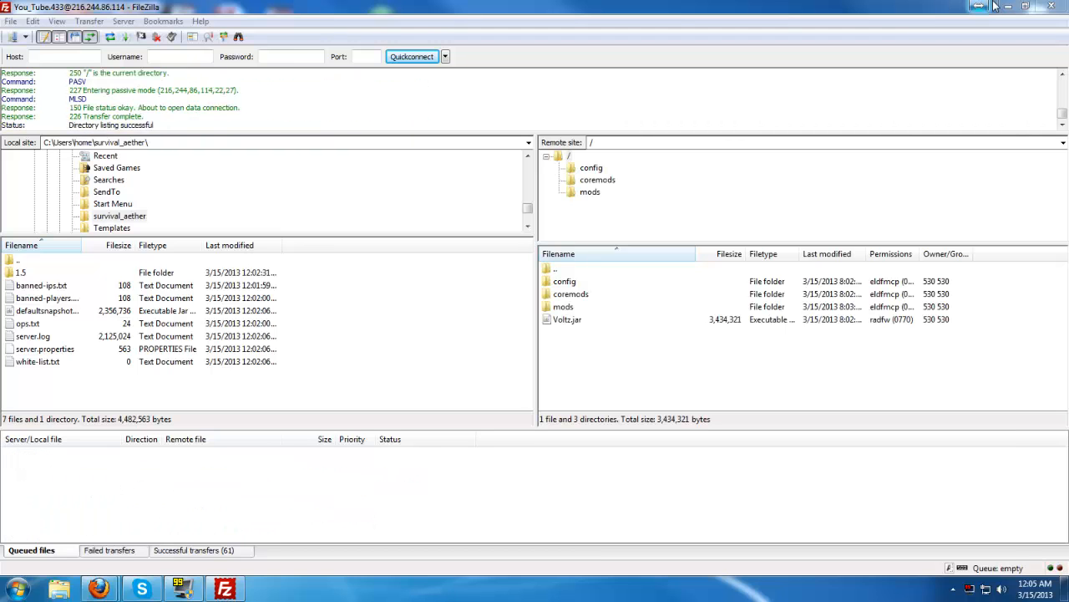
# - Return to the server's page in Multicraft in Firefox and copy the JAR file name voltz.jar from its settings
pyautogui.click(1006, 6)
pyautogui.click(403, 38)
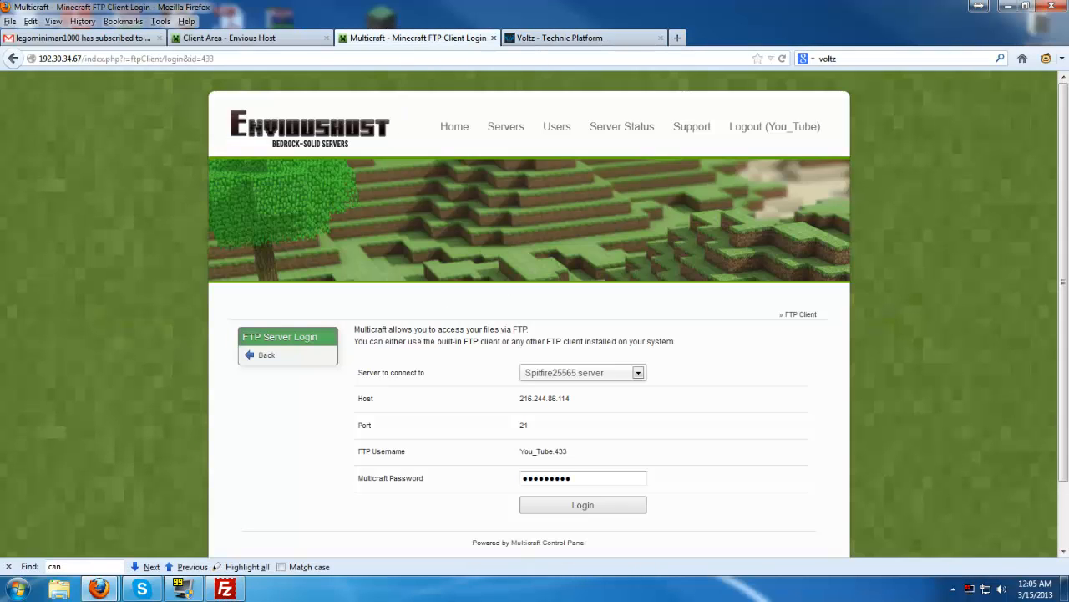
pyautogui.click(268, 355)
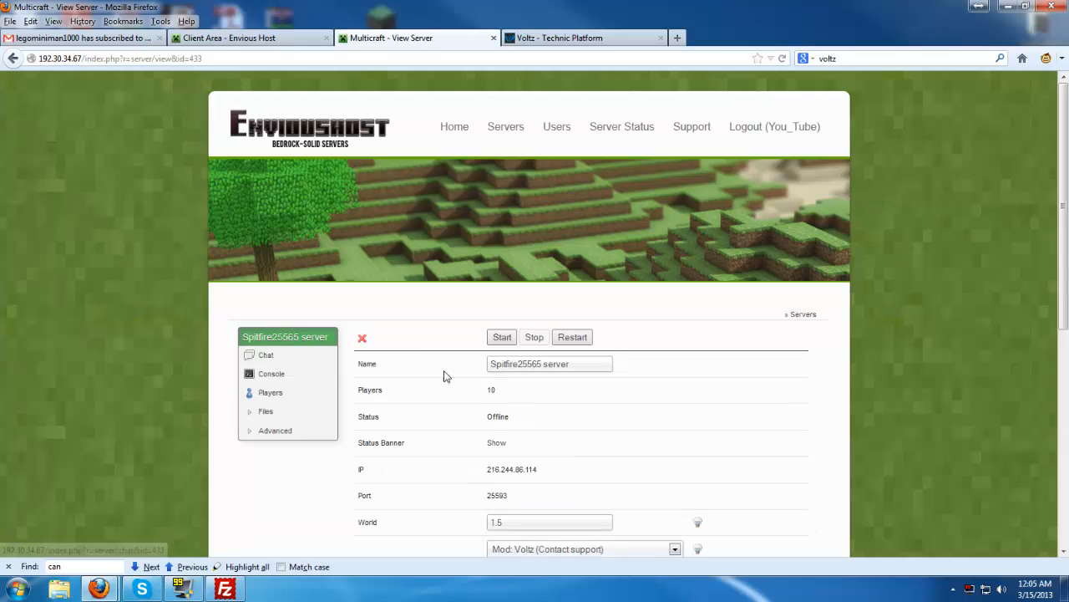
pyautogui.scroll(-3, 477, 393)
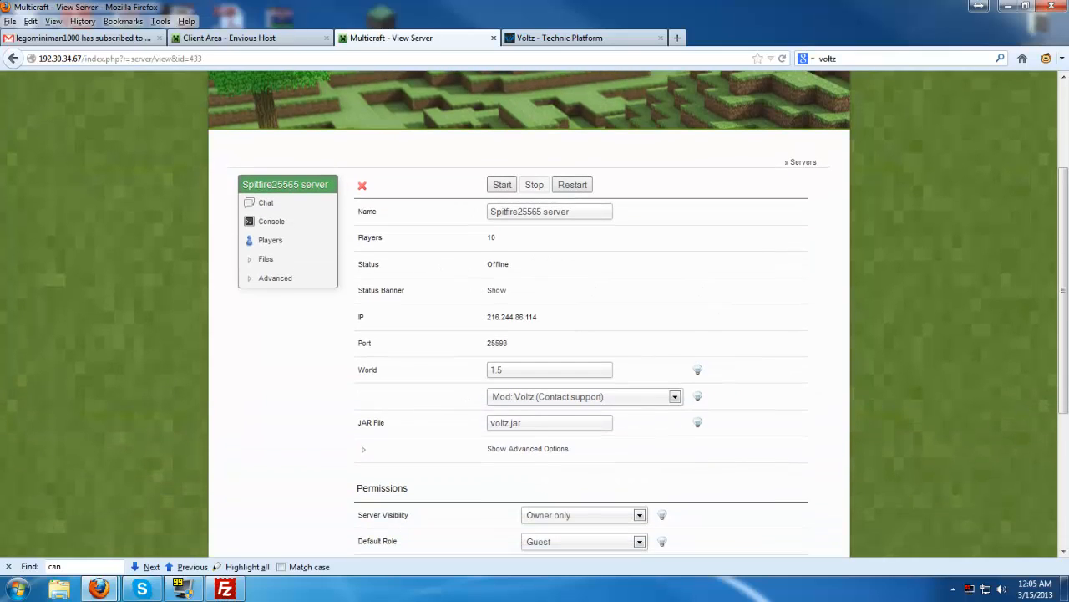
pyautogui.moveTo(523, 422); pyautogui.dragTo(488, 423)
pyautogui.hotkey('ctrl', 'c')
# - Rename Voltz.jar on the remote server to voltz.jar in FileZilla
pyautogui.click(224, 589)
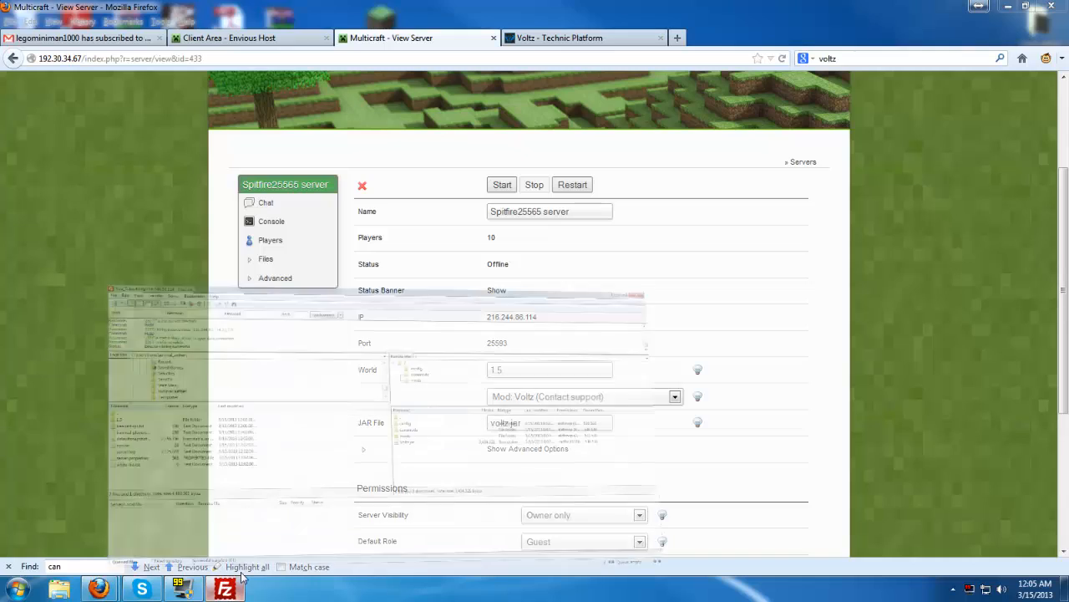
pyautogui.click(569, 322)
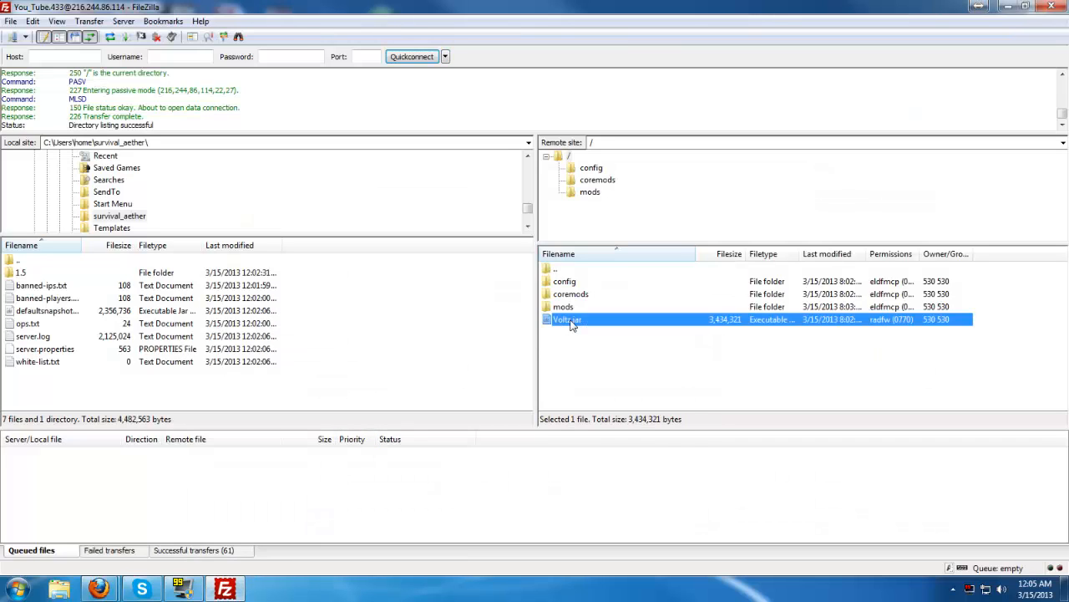
pyautogui.rightClick(571, 325)
pyautogui.click(615, 433)
pyautogui.hotkey('ctrl', 'v')
pyautogui.click(633, 351)
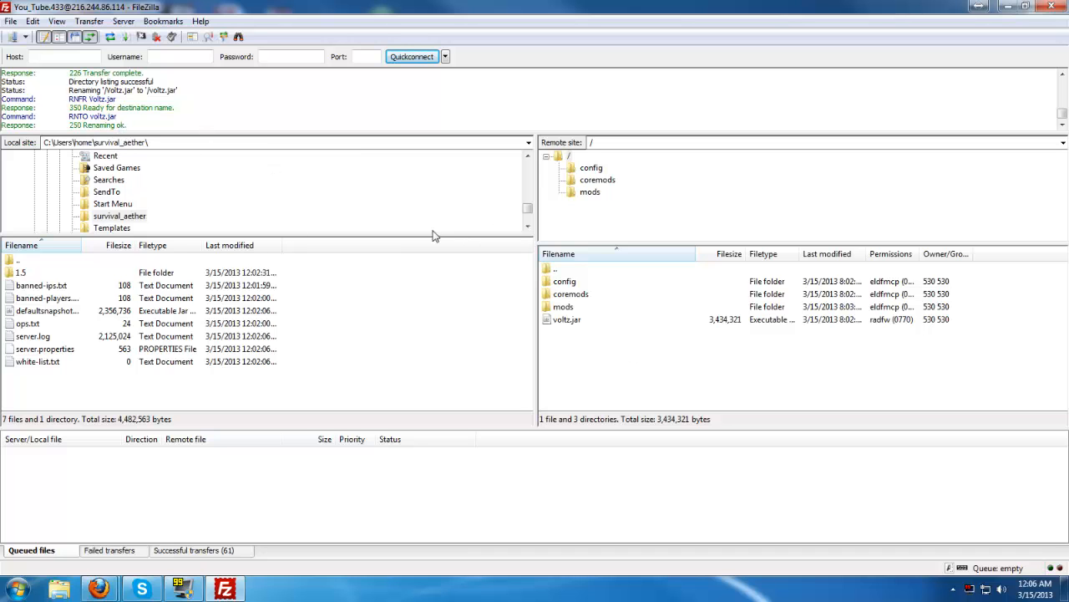
# - Save the server's settings in Multicraft in Firefox and start the server
pyautogui.click(1009, 7)
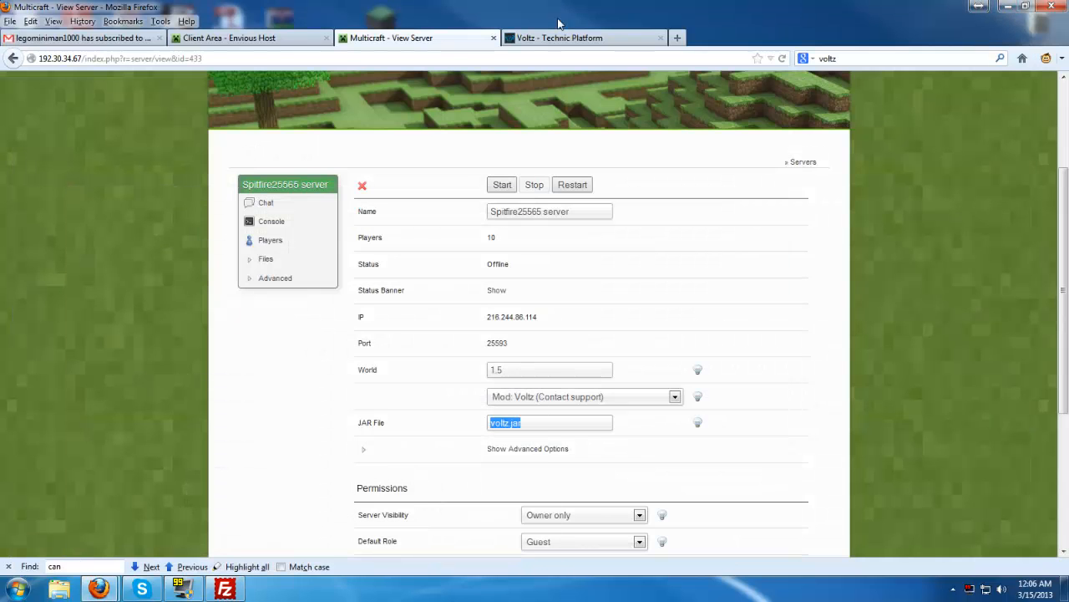
pyautogui.click(507, 186)
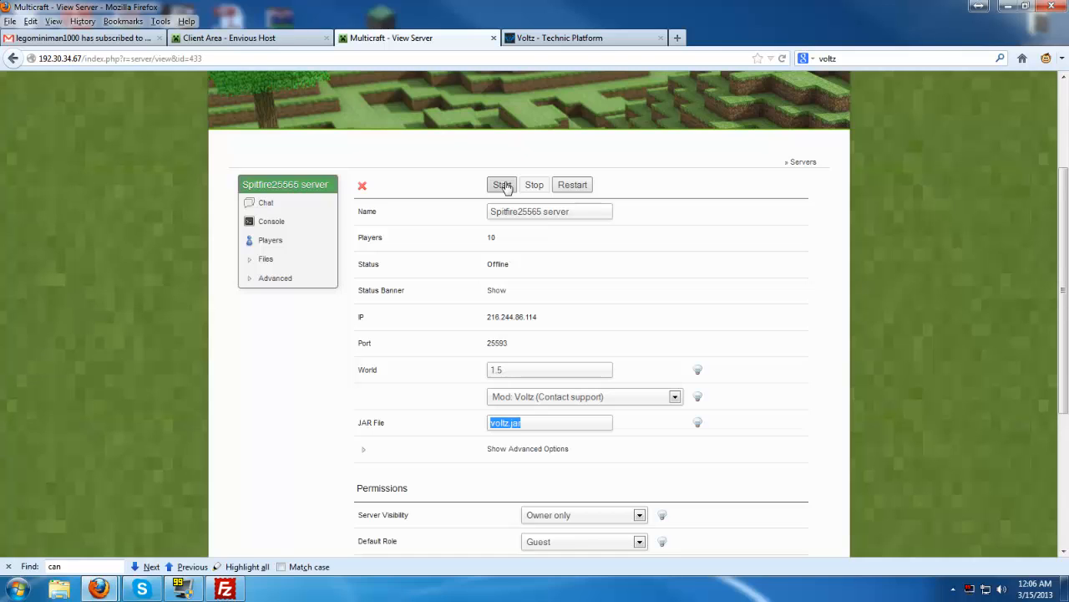
pyautogui.scroll(-2, 579, 342)
pyautogui.click(585, 544)
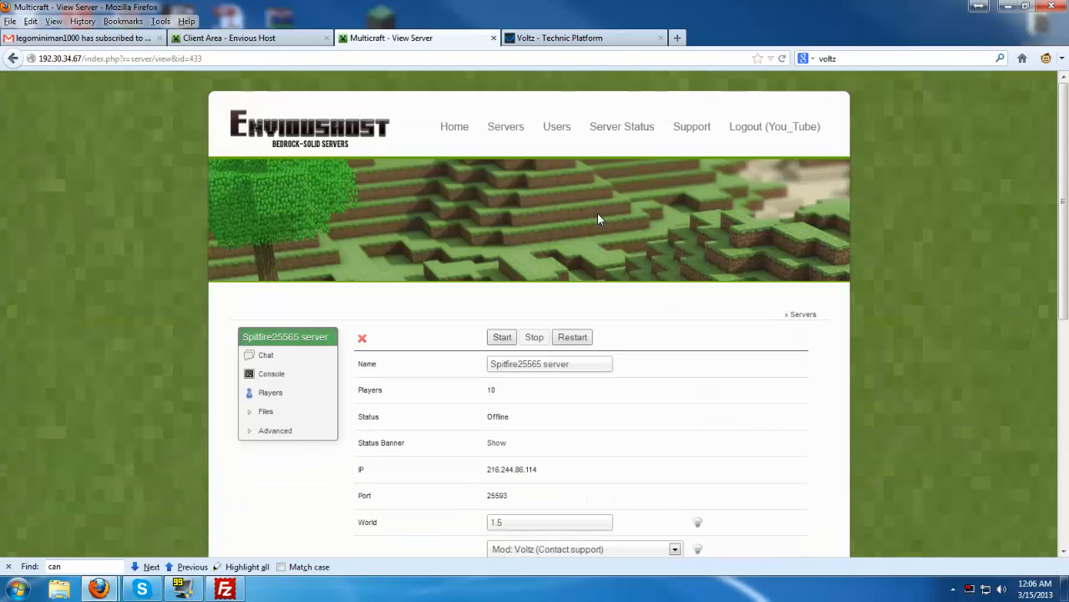
pyautogui.click(501, 341)
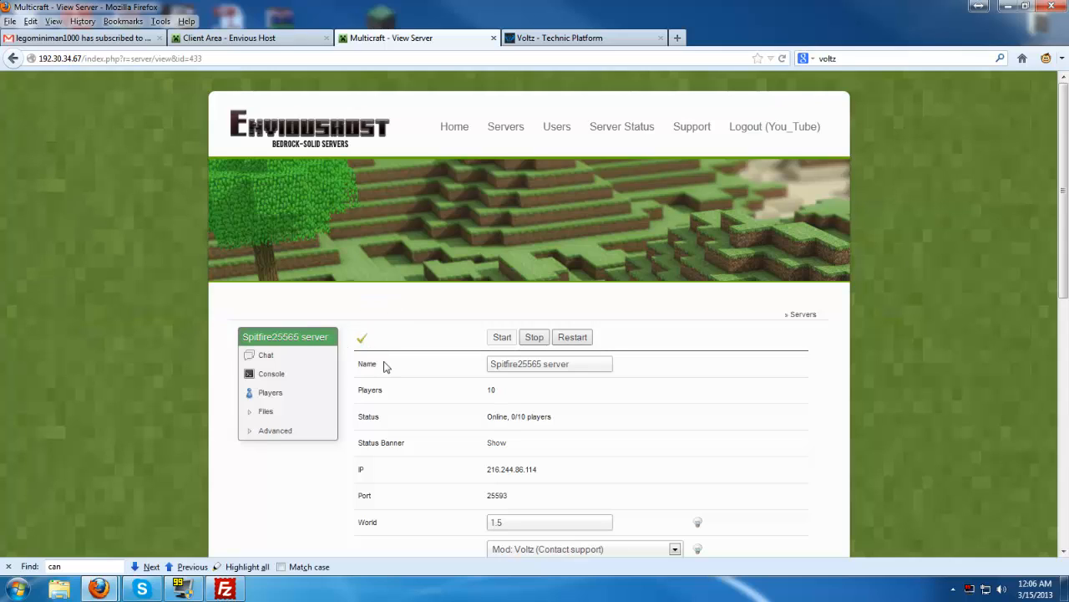
# - Open the server console and examine the mod loading messages in the startup log
pyautogui.click(263, 377)
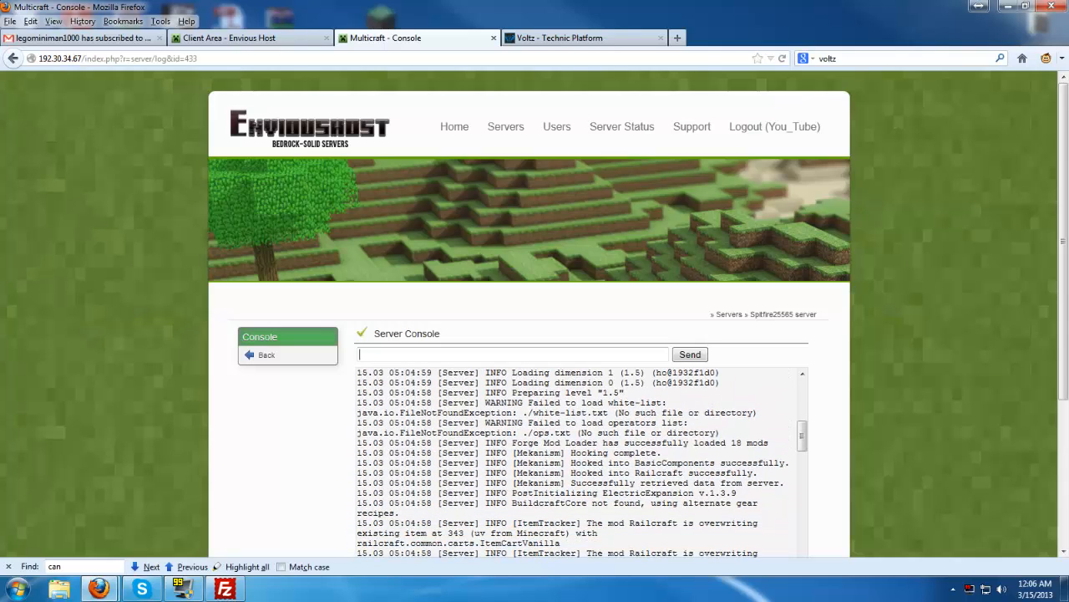
pyautogui.moveTo(636, 453); pyautogui.dragTo(507, 453)
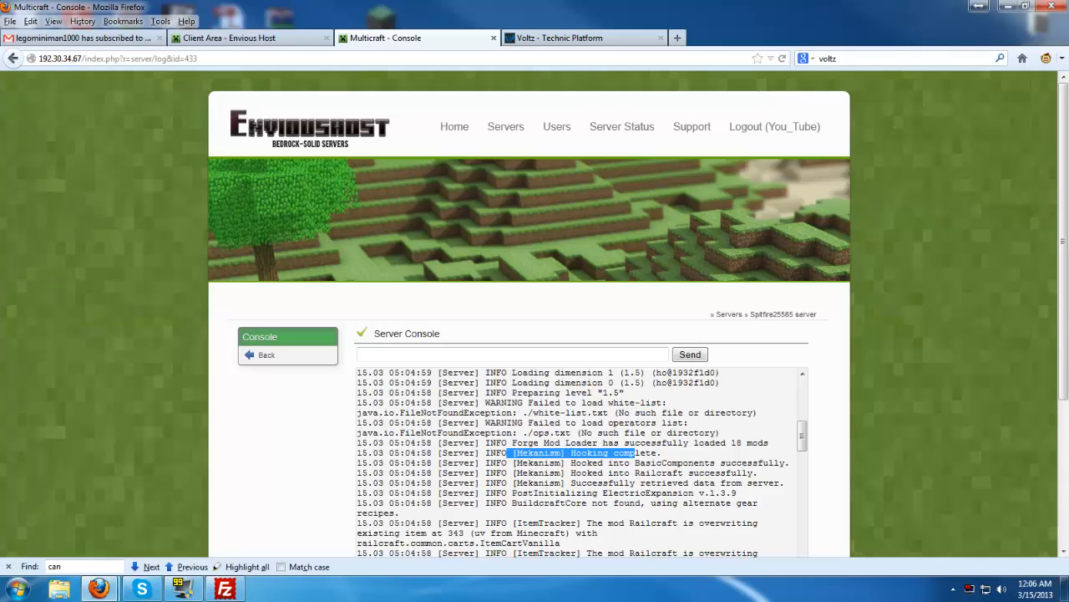
pyautogui.moveTo(615, 503); pyautogui.dragTo(479, 503)
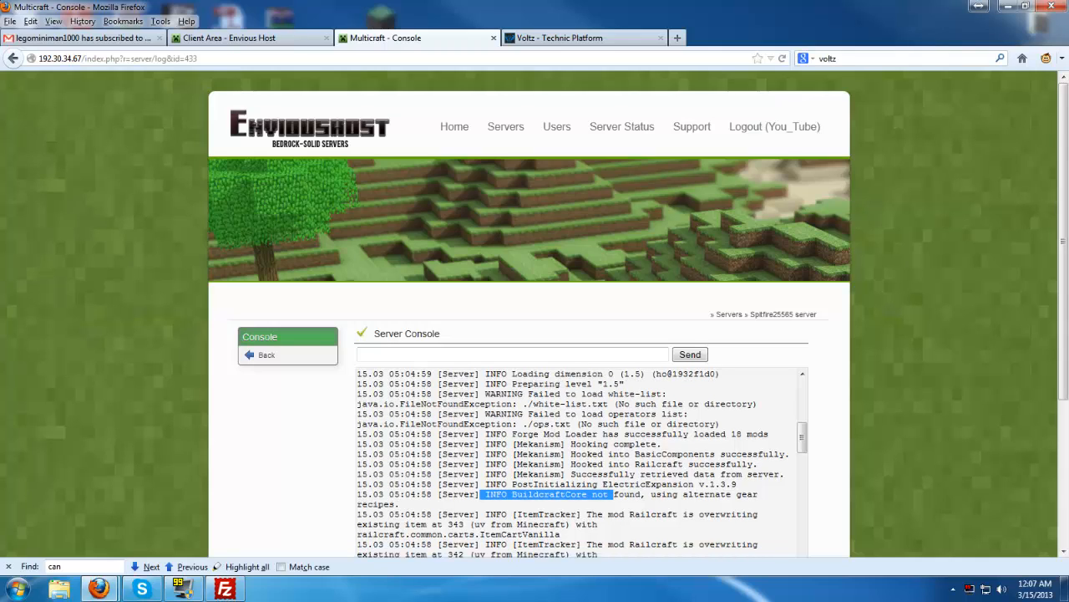
pyautogui.moveTo(587, 514); pyautogui.dragTo(468, 514)
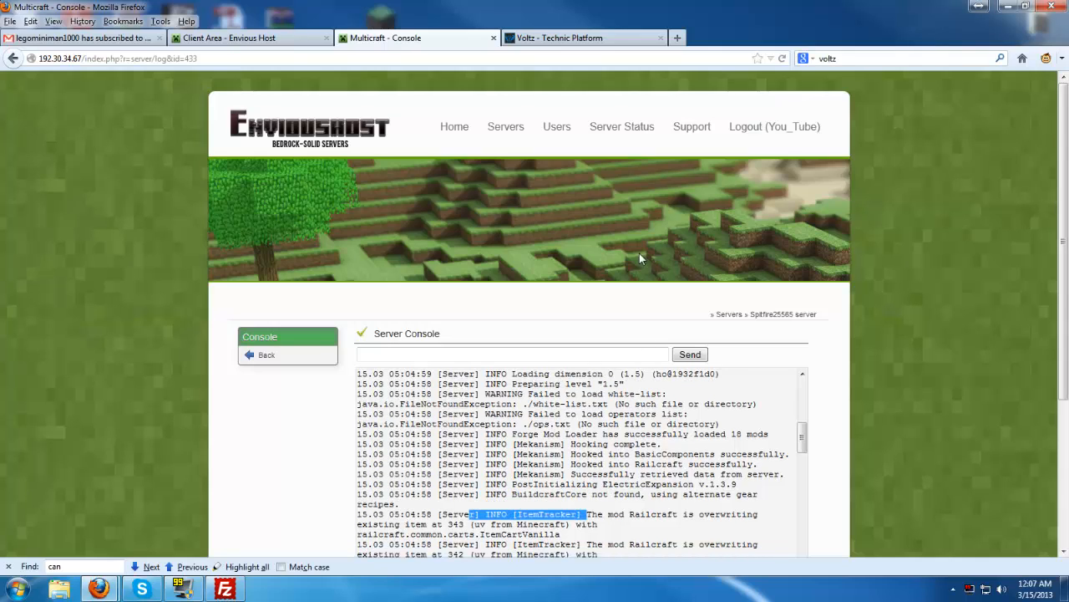
# - Refresh the remote root directory in FileZilla to review the generated server files, and return to the server's page in Multicraft
pyautogui.click(224, 590)
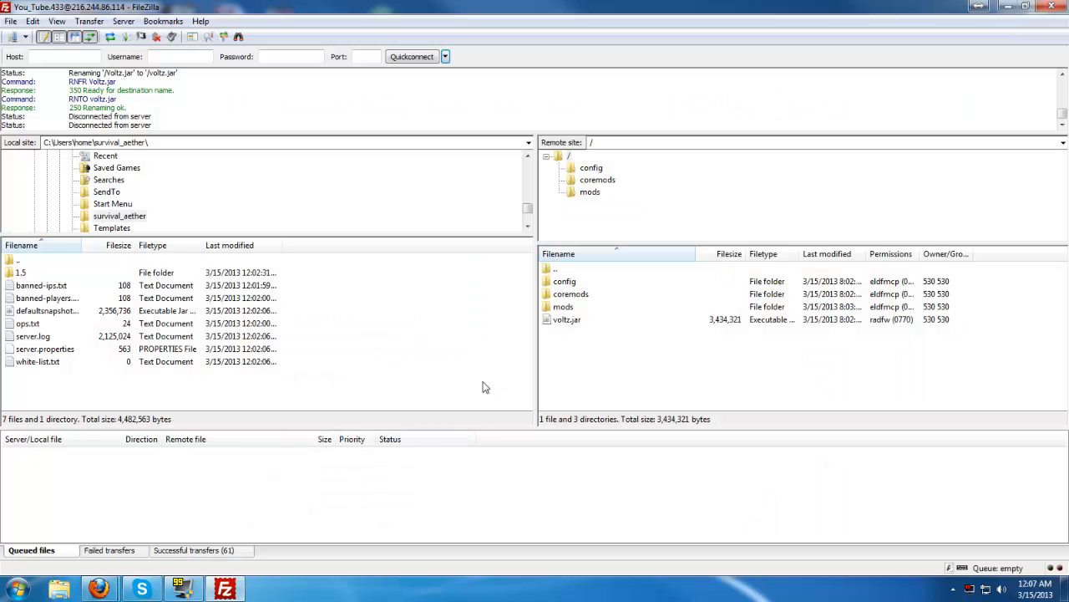
pyautogui.rightClick(575, 371)
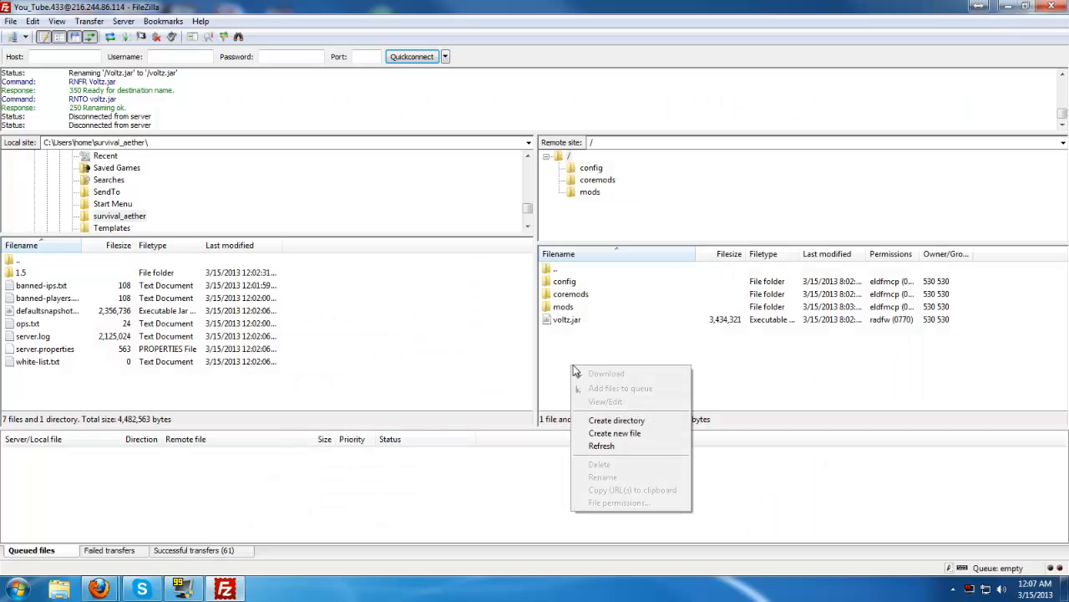
pyautogui.click(619, 445)
pyautogui.scroll(-2, 602, 317)
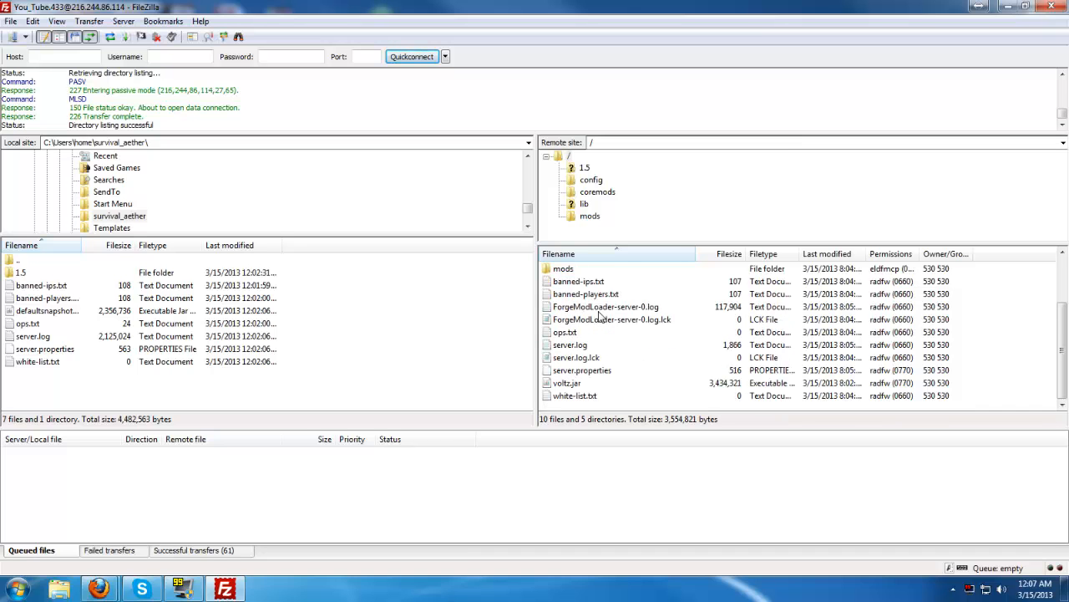
pyautogui.click(1007, 6)
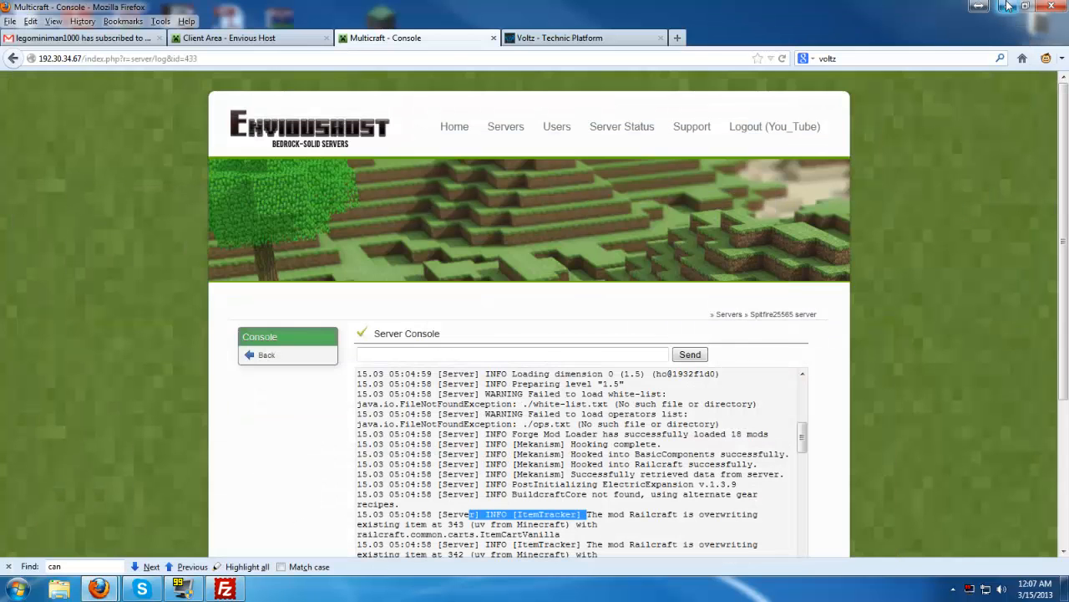
pyautogui.click(279, 357)
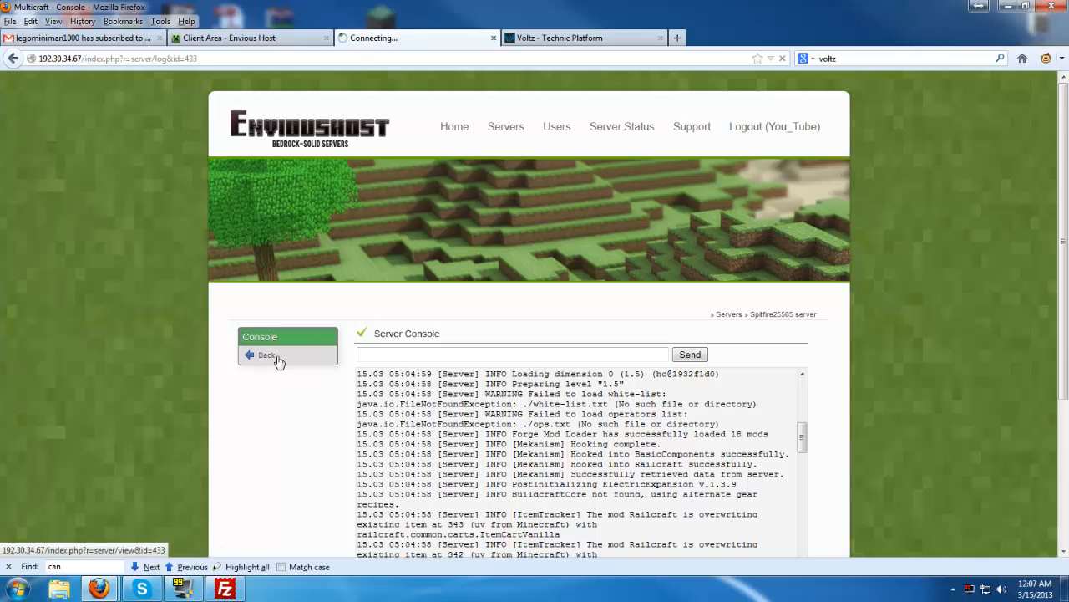